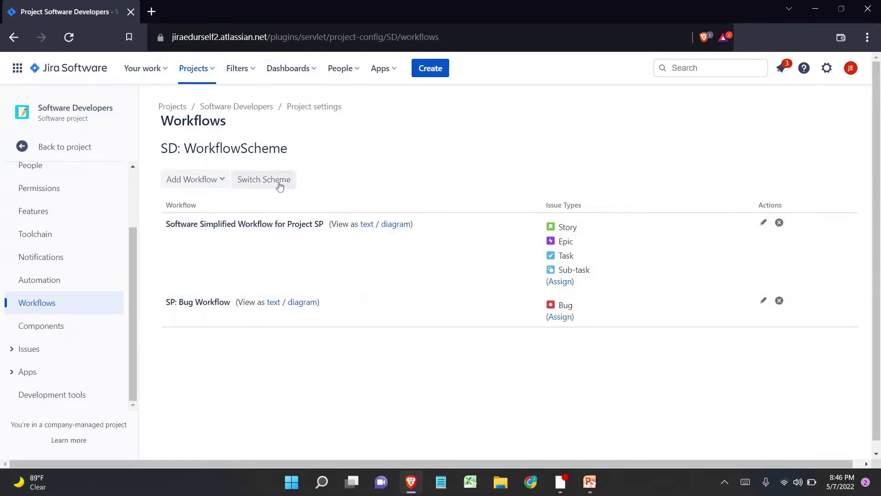
Step: View the diagram of Software Simplified Workflow for Project SP, moving its start node aside, and close it
drag(170, 224, 320, 223)
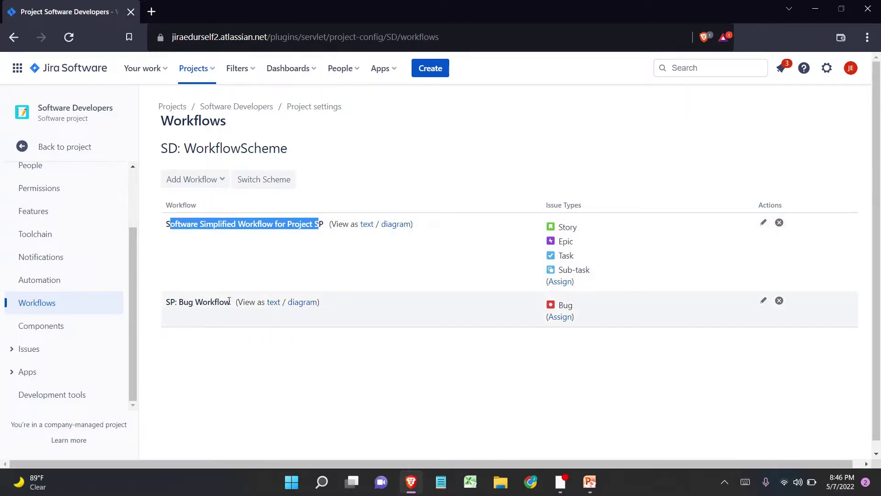
drag(230, 302, 168, 302)
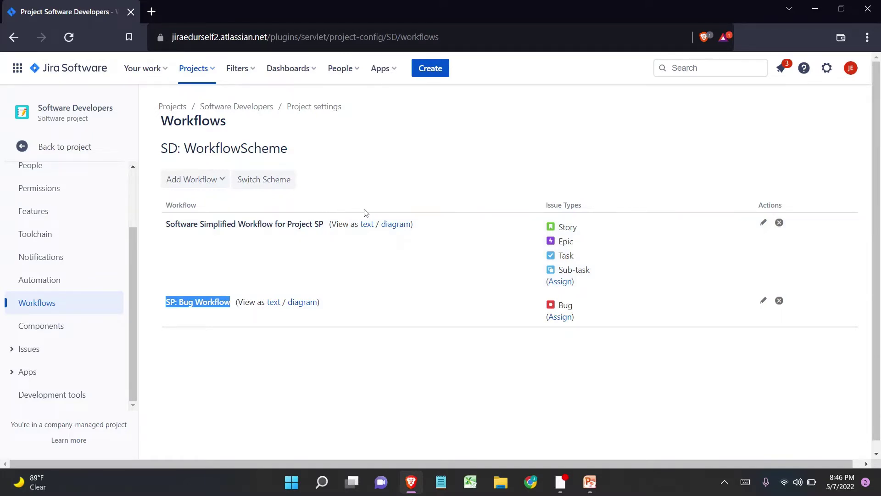
click(403, 224)
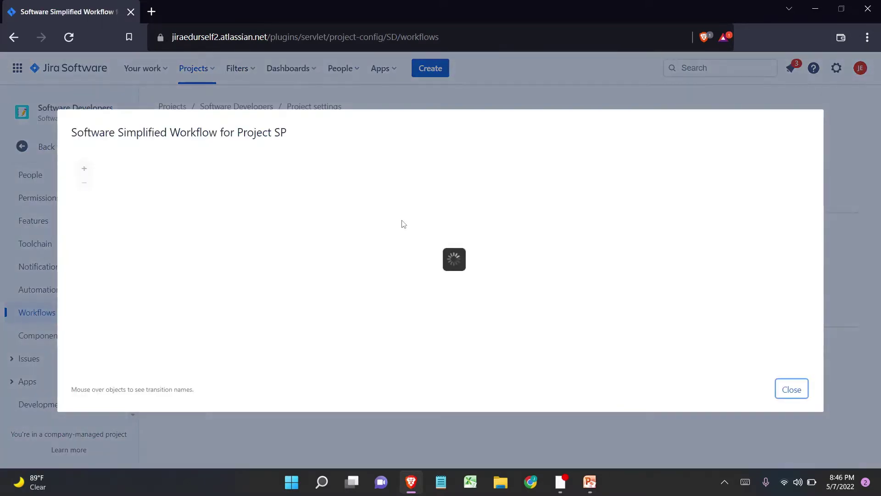
drag(436, 215, 375, 212)
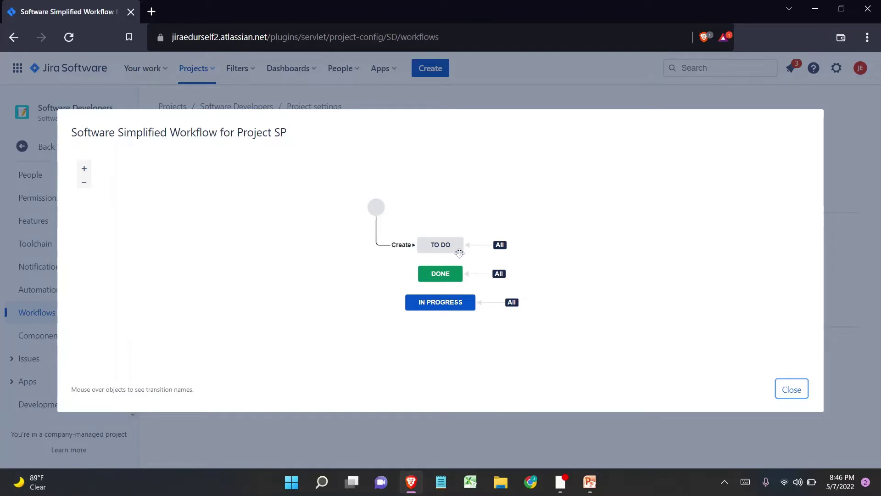
click(783, 389)
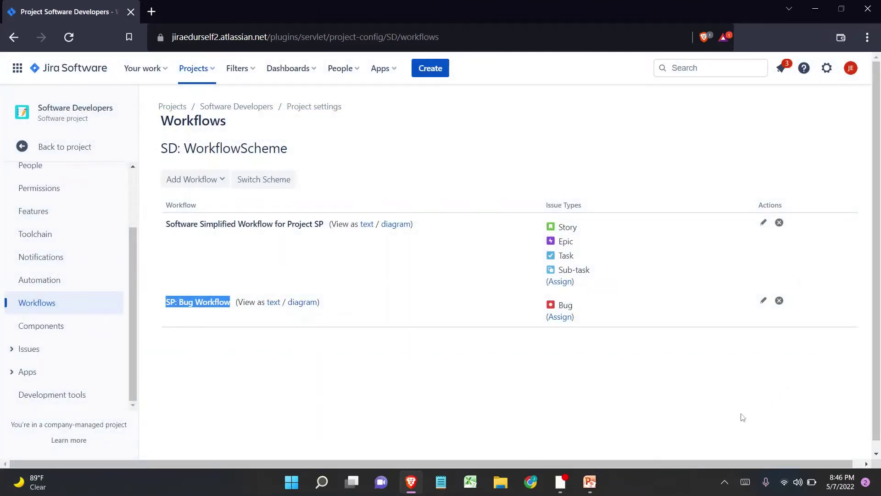
Step: View the SP: Bug Workflow diagram and trace its transitions from Open through In Progress to Done, including the lesson title slide
click(302, 303)
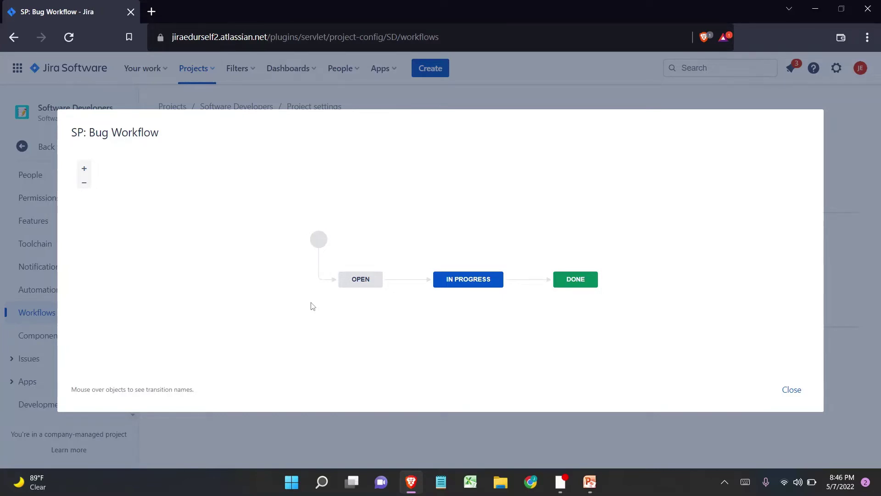
mouse_move(355, 287)
drag(319, 239, 297, 213)
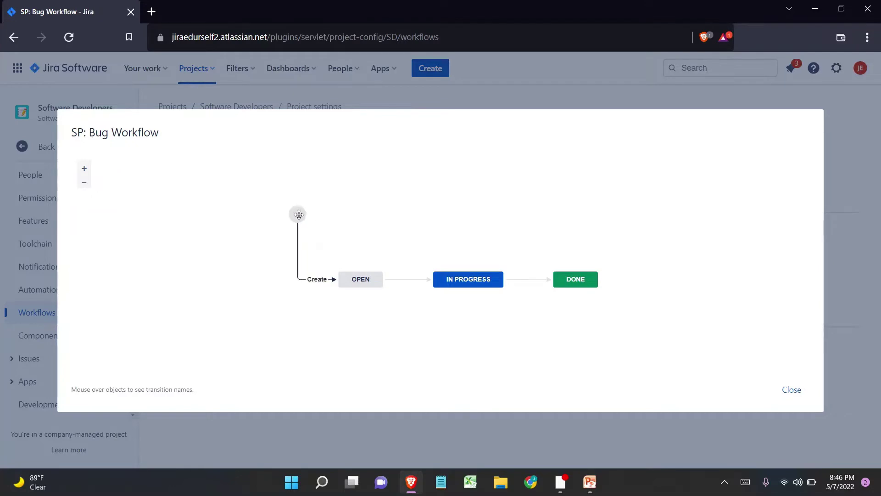
mouse_move(351, 275)
mouse_move(481, 276)
key(alt+Tab)
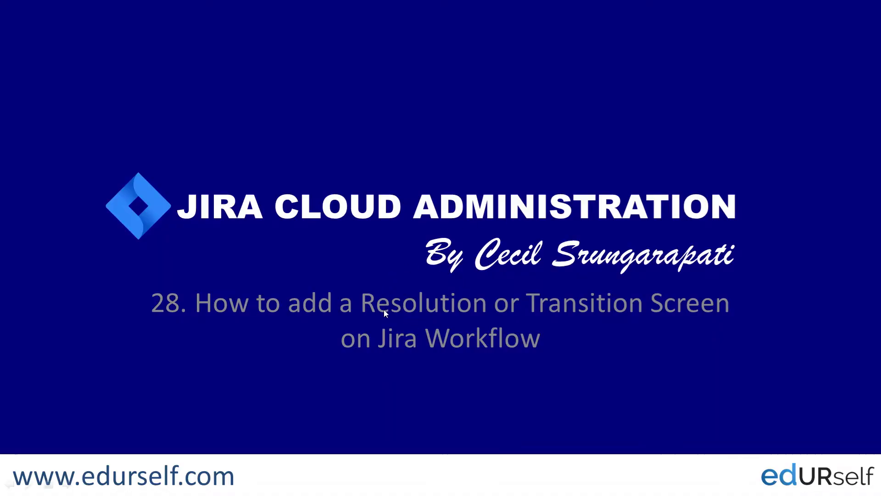
key(alt+Tab)
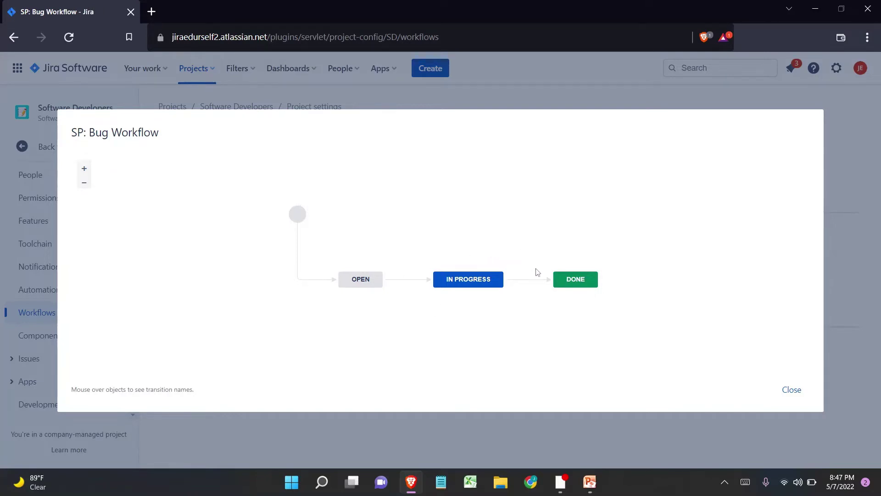
mouse_move(539, 282)
click(796, 393)
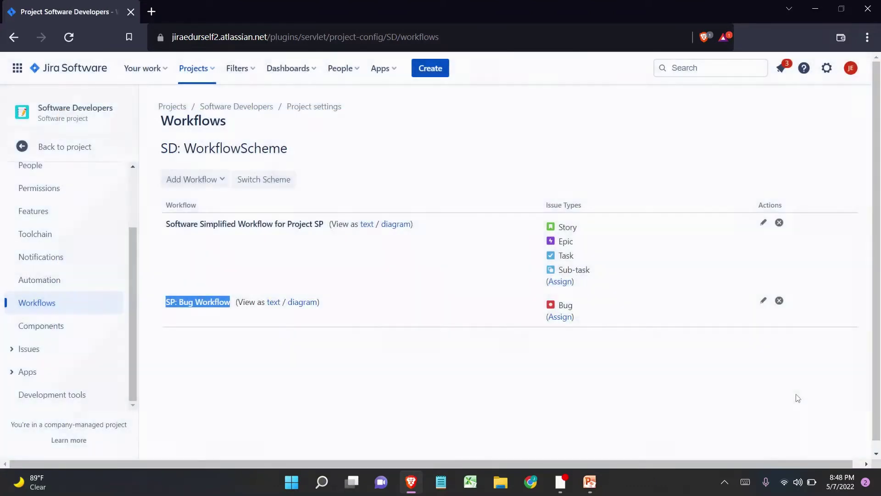
click(270, 333)
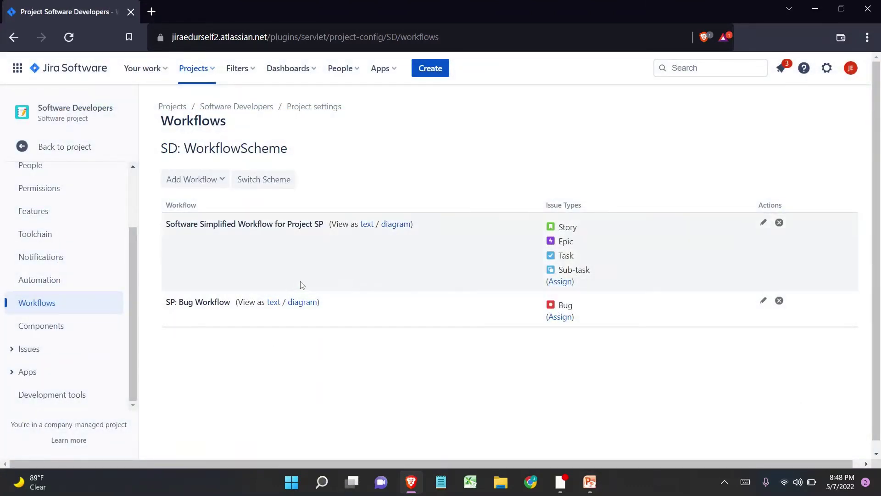
Step: Open SP: Bug Workflow for editing and inspect the transition from In Progress to Done
click(765, 302)
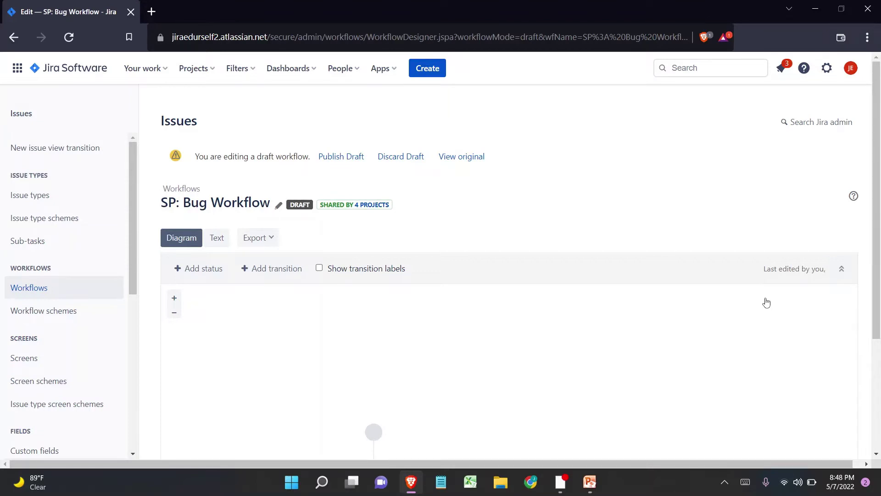
scroll(766, 302, down, 2)
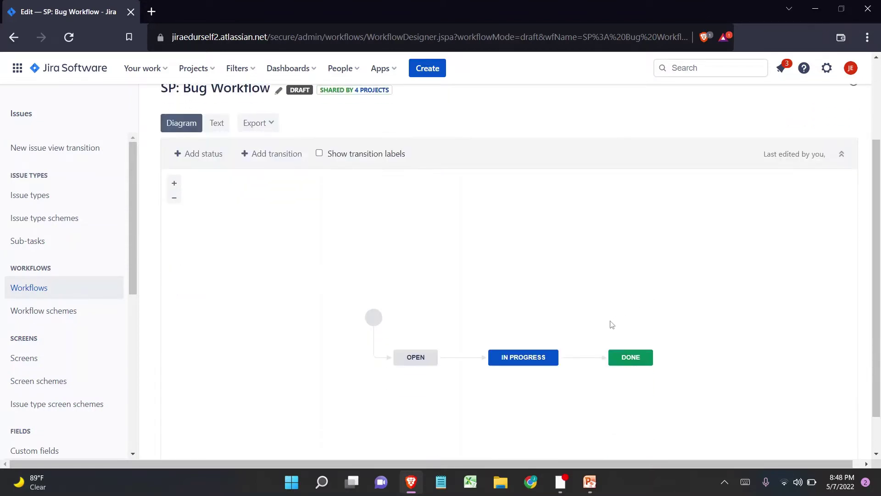
click(588, 363)
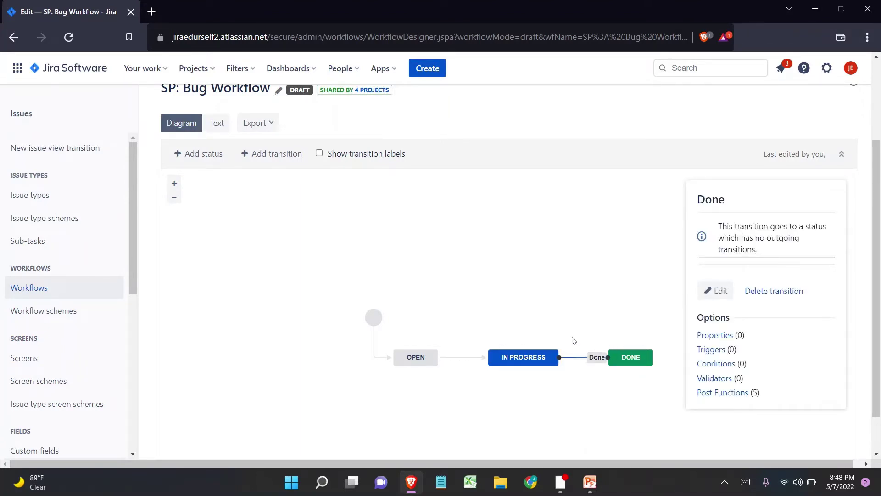
Step: Check which projects share SP: Bug Workflow
scroll(573, 340, up, 2)
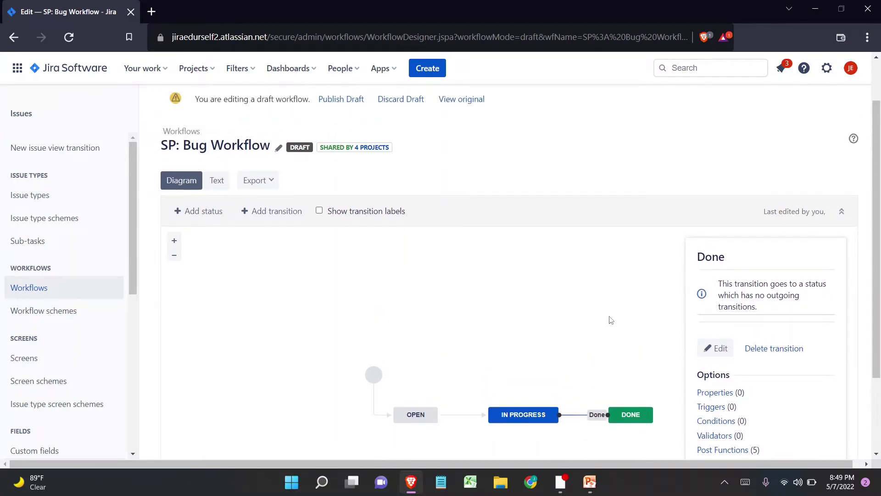
drag(161, 145, 270, 142)
click(375, 147)
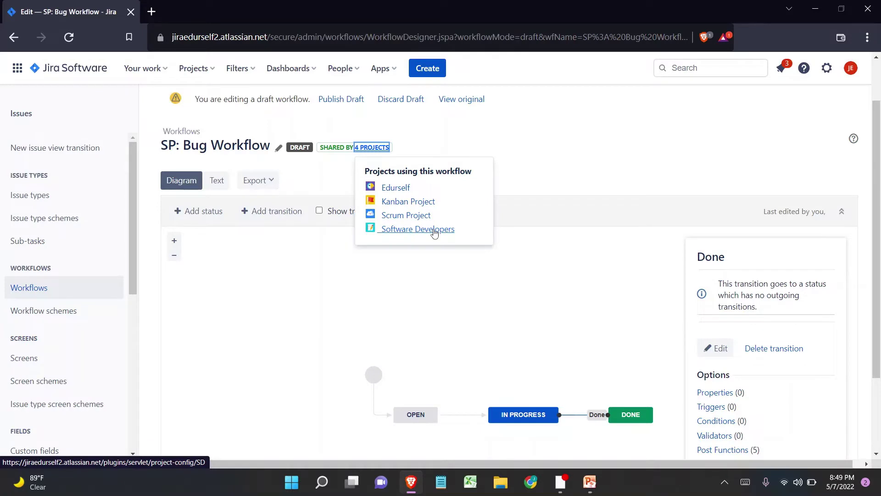
drag(441, 214, 379, 191)
click(379, 190)
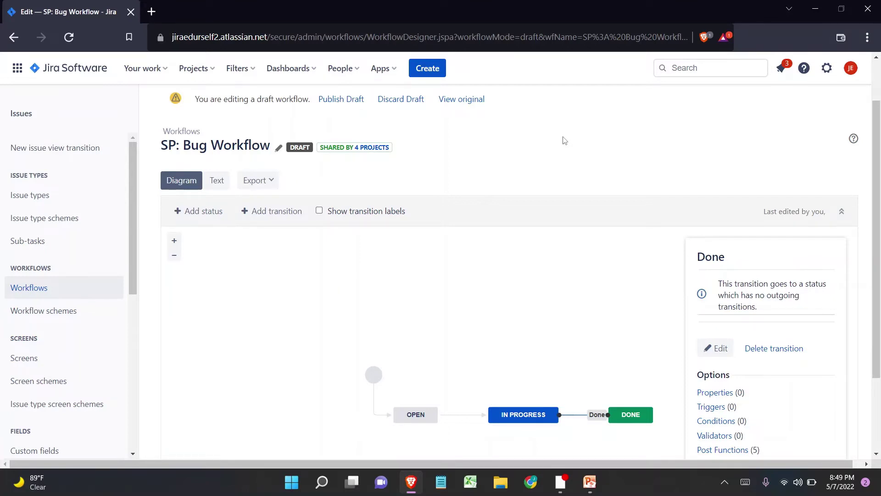
Step: Return to the Software Developers project's workflows and review the scheme name and the Bug issue type's workflow
click(21, 41)
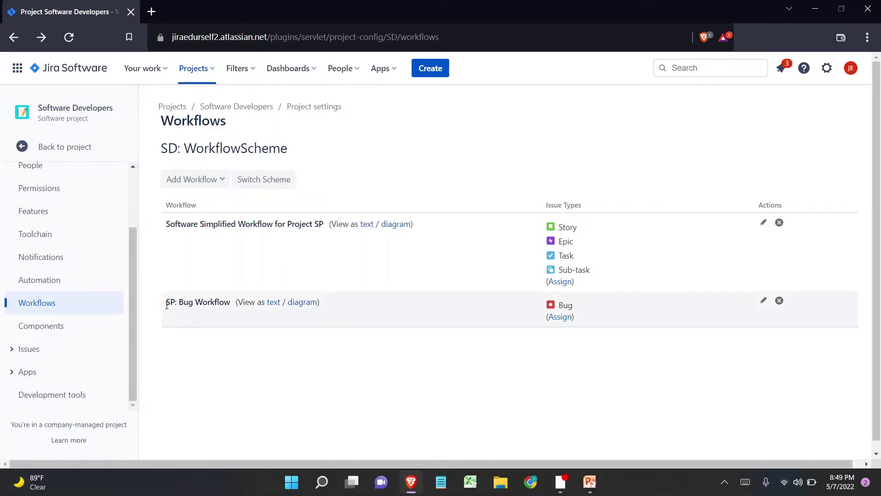
drag(166, 304, 230, 303)
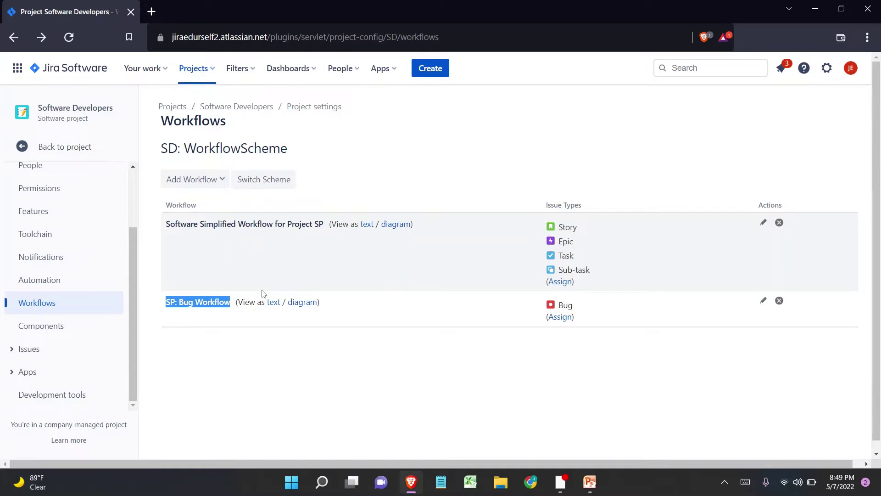
drag(290, 148, 164, 155)
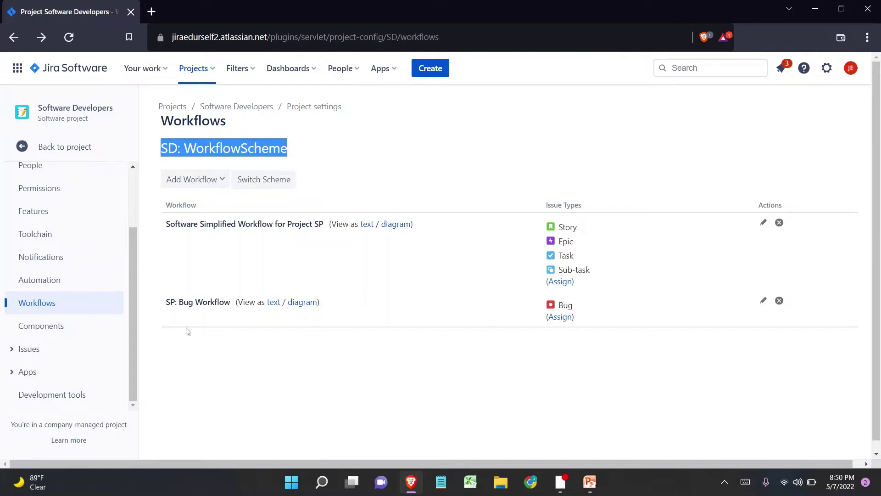
click(190, 348)
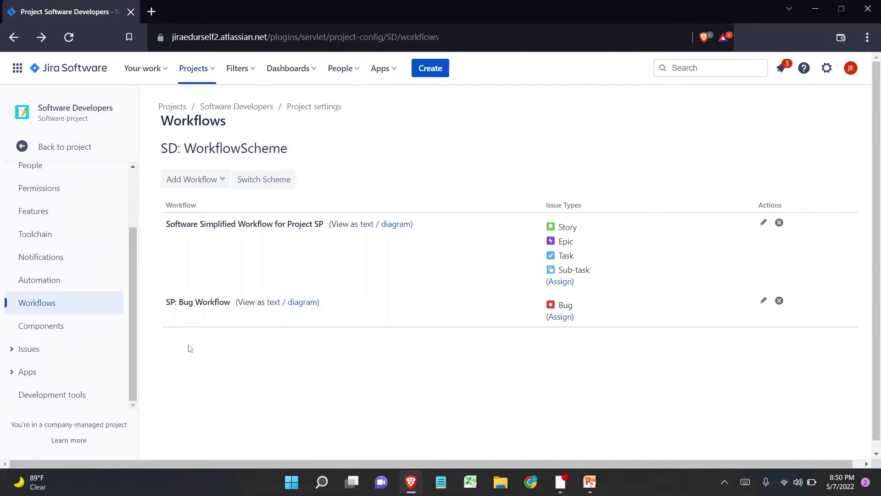
Step: Copy the workflow name SP: Bug Workflow and open the JiraEdurself2 site in a new browser tab
drag(231, 302, 165, 307)
key(ctrl+c)
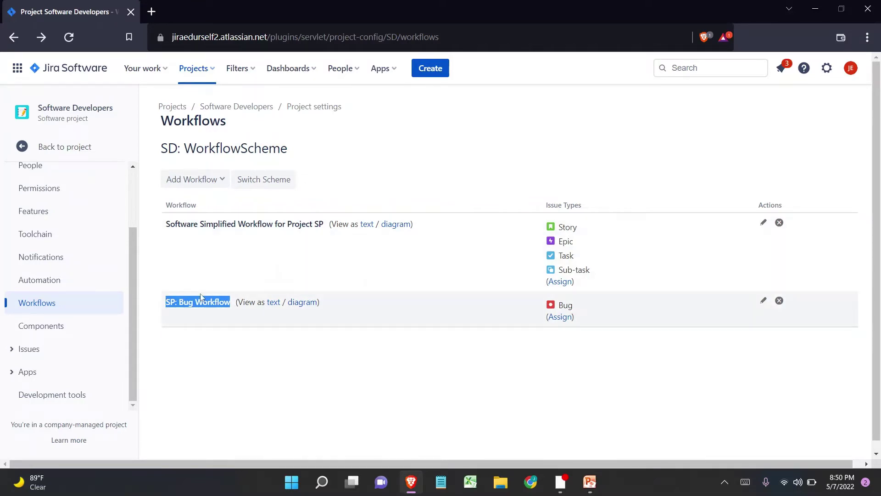
click(151, 12)
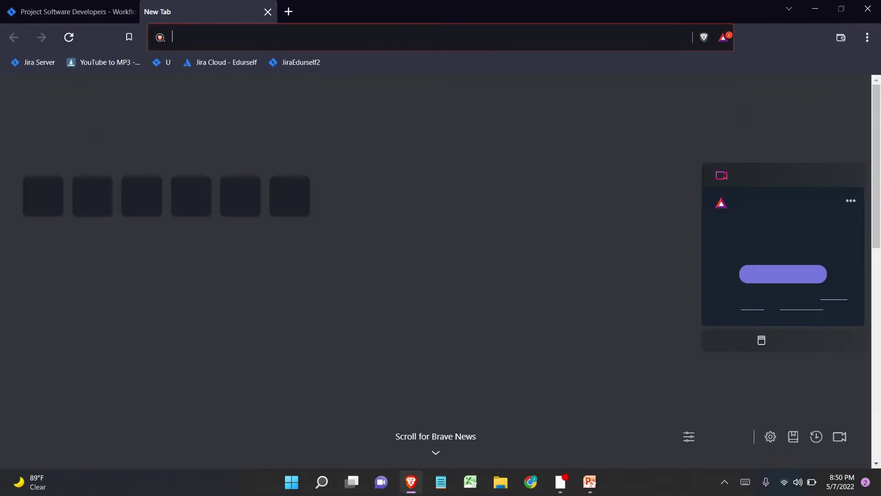
click(292, 67)
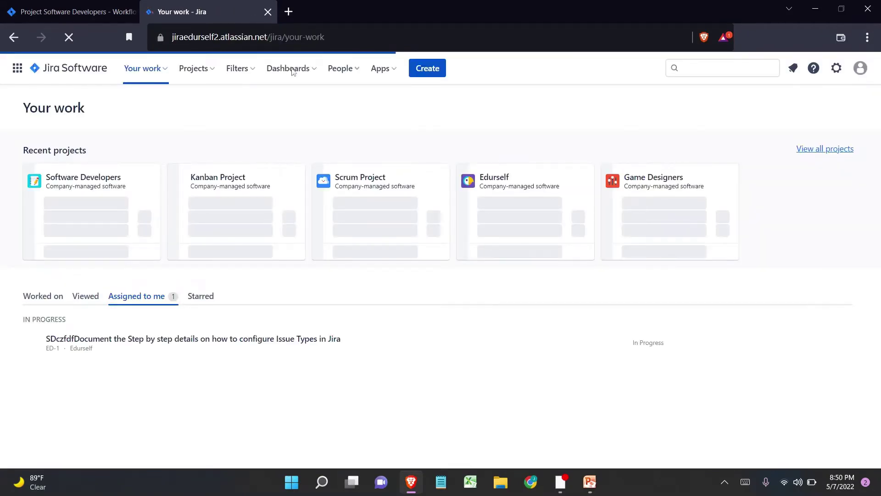
key(period)
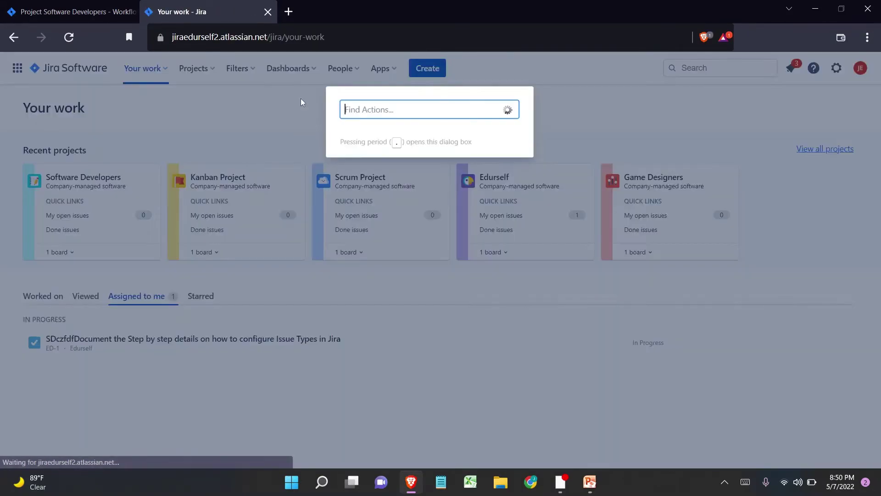
text(work)
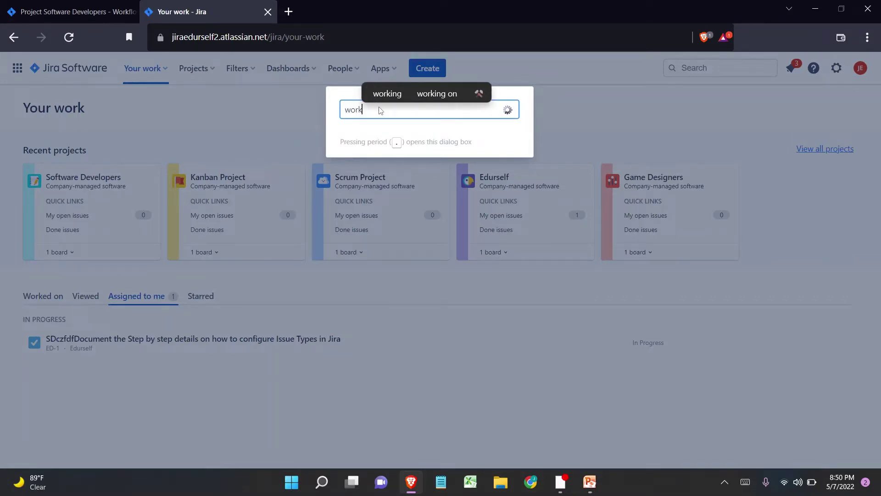
text(flow)
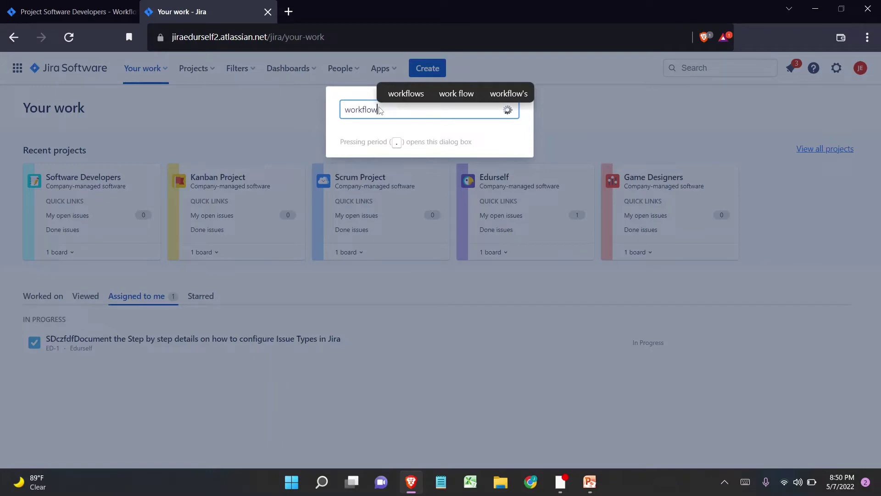
click(787, 483)
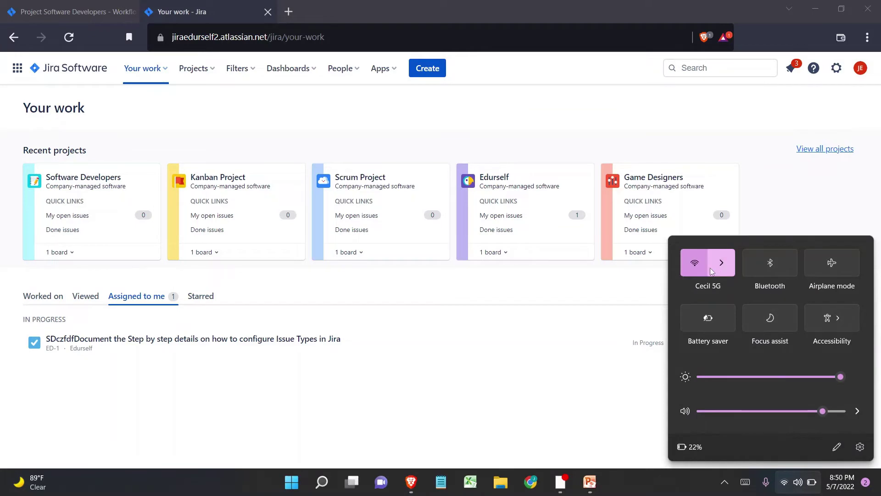
click(683, 140)
Step: Reload the page, find administration actions matching "work", and open the Workflows administration page
click(69, 37)
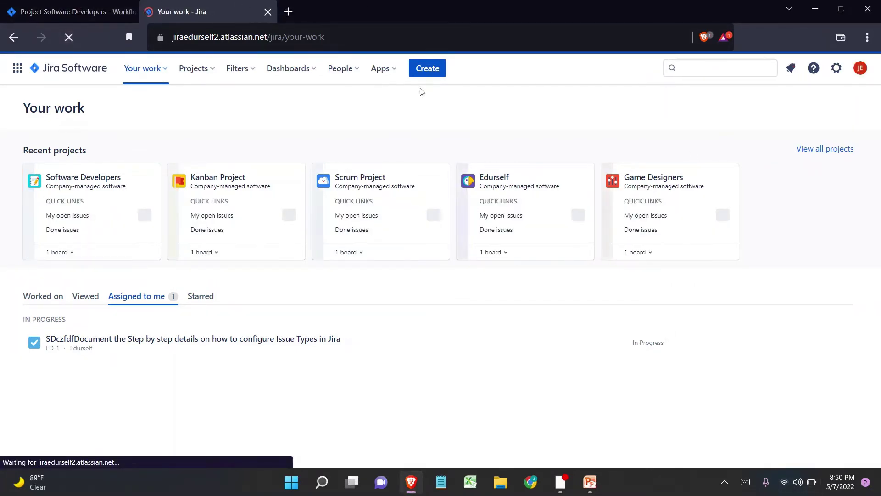
key(period)
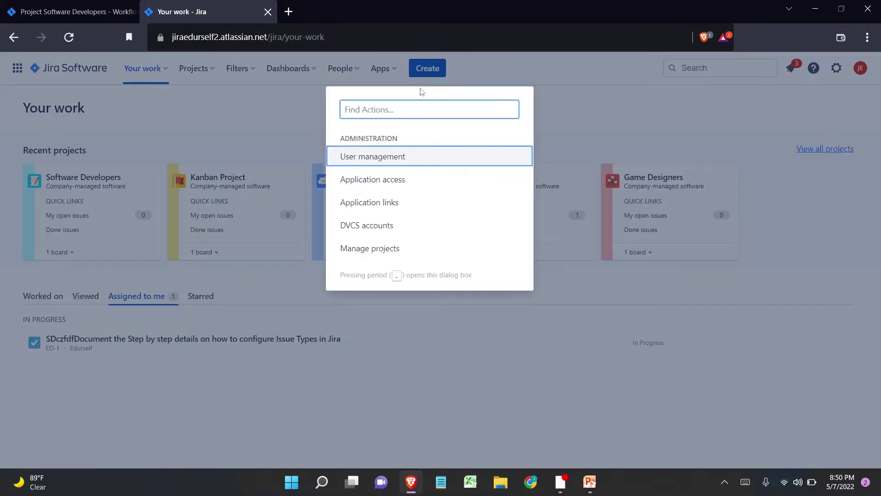
text(work)
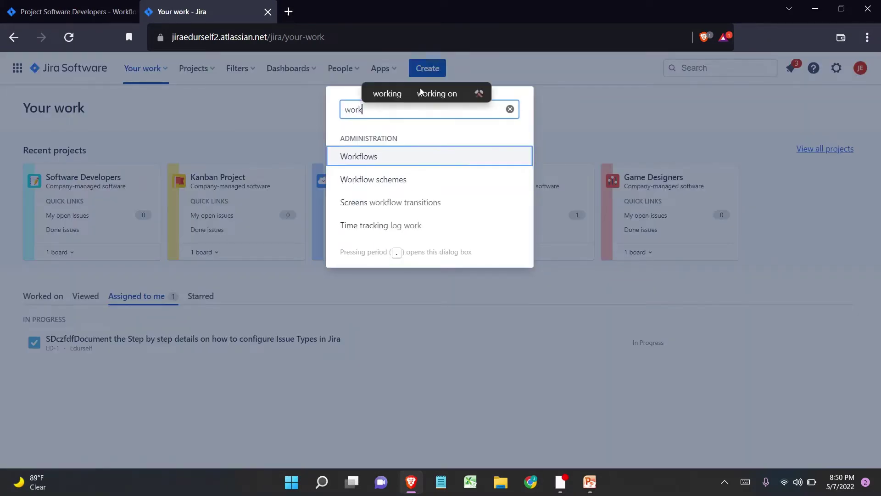
click(350, 158)
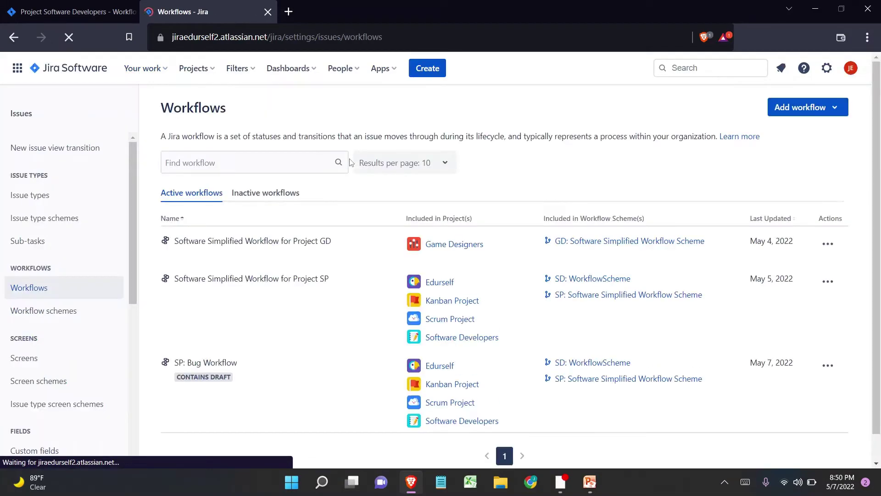
Step: Locate SP: Bug Workflow on the page and filter the workflow list by that copied name
key(ctrl+f)
key(ctrl+v)
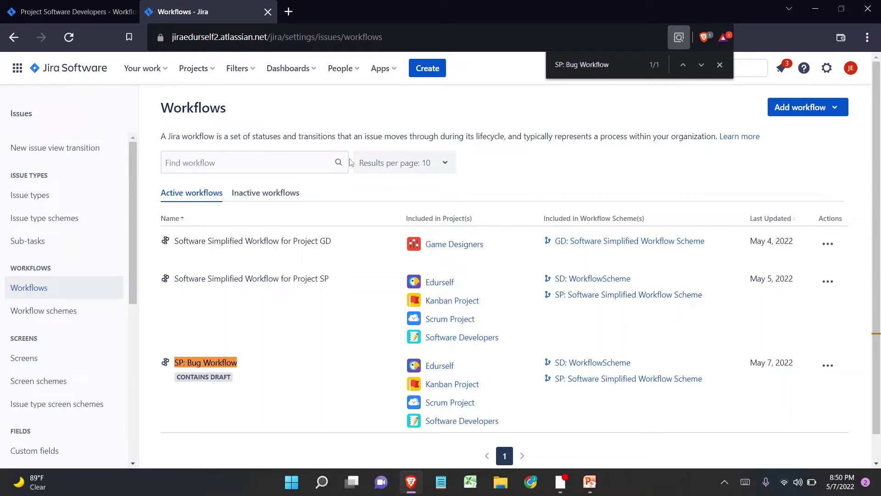
click(195, 164)
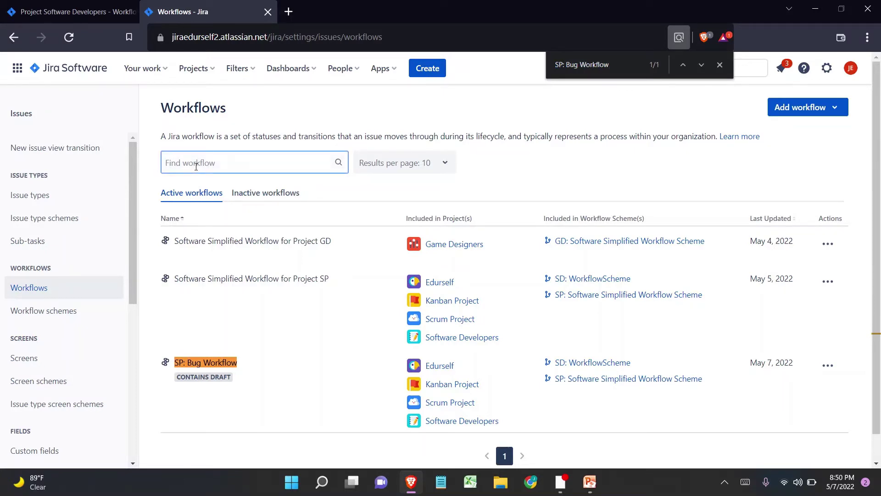
key(ctrl+v)
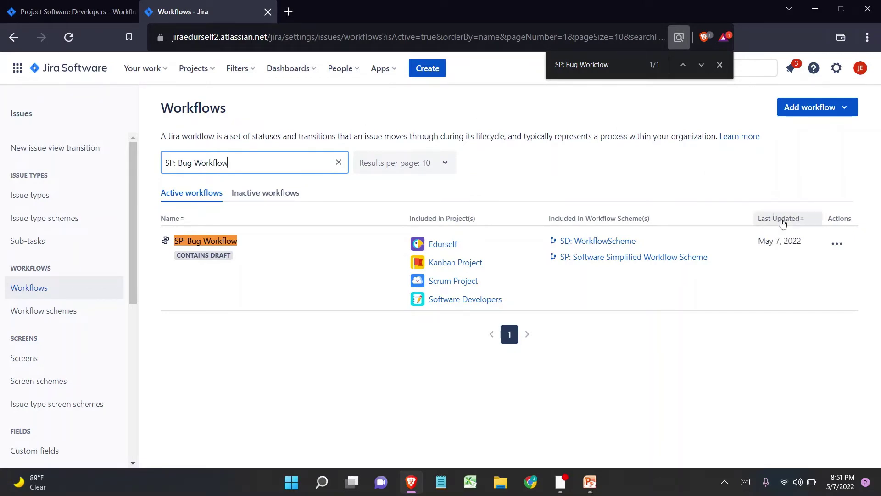
Step: Copy SP: Bug Workflow as a new workflow named SD: Bug Workflow
click(834, 248)
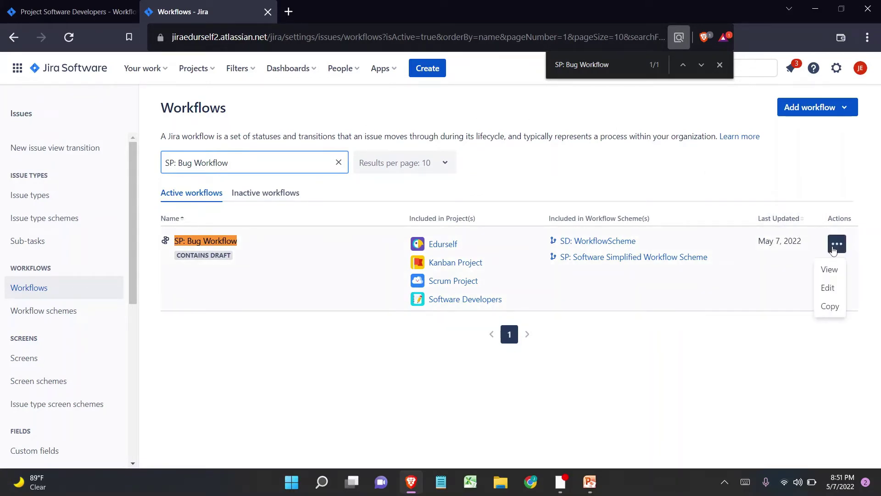
click(837, 306)
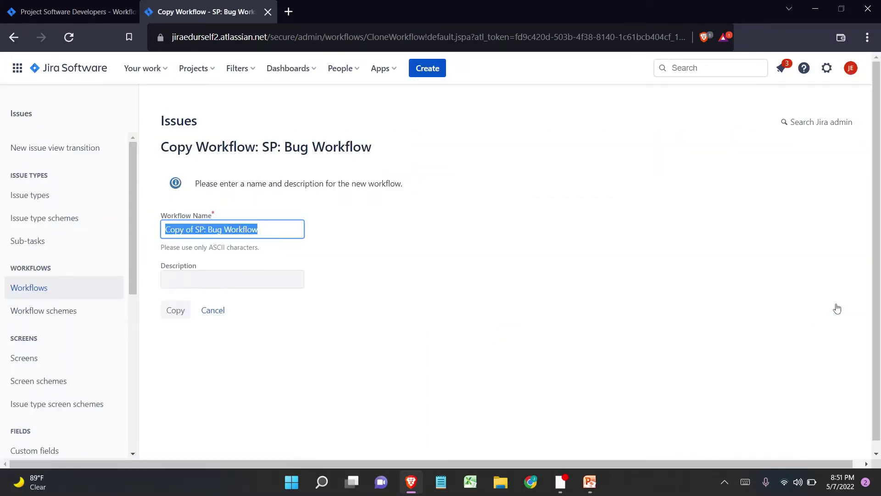
key(ctrl+Left)
key(ctrl+shift+Left)
key(ctrl+shift+Left)
key(ctrl+shift+Left)
key(ctrl+shift+Left)
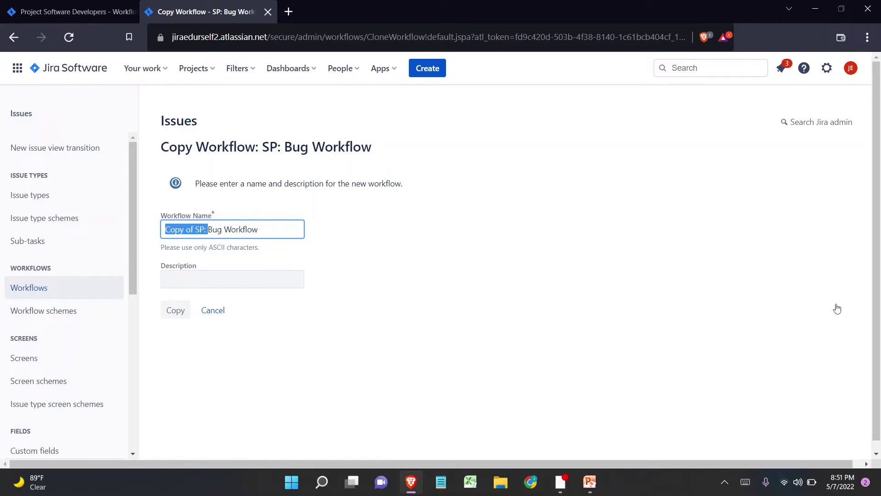
text(SD)
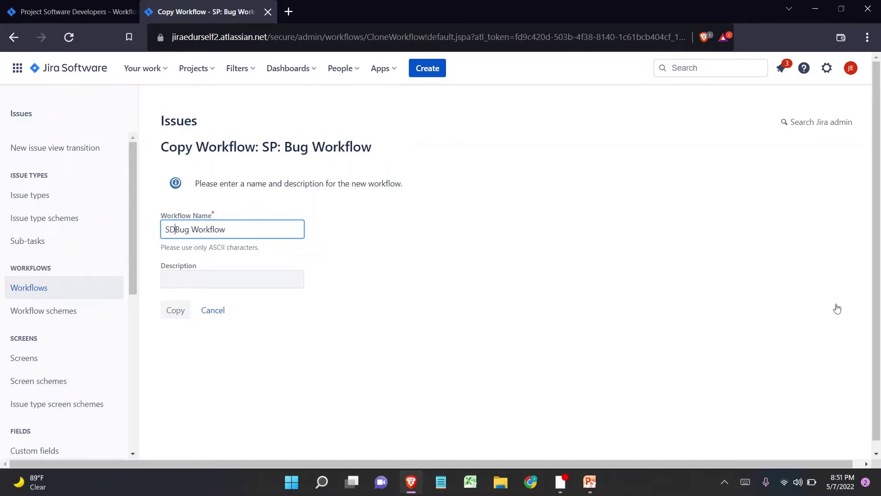
key(ctrl+shift+Left)
text(SD:)
key(ctrl+shift+Left)
key(ctrl+shift+Left)
key(Right)
key(Left)
key(Left)
key(ctrl+shift+Right)
key(Right)
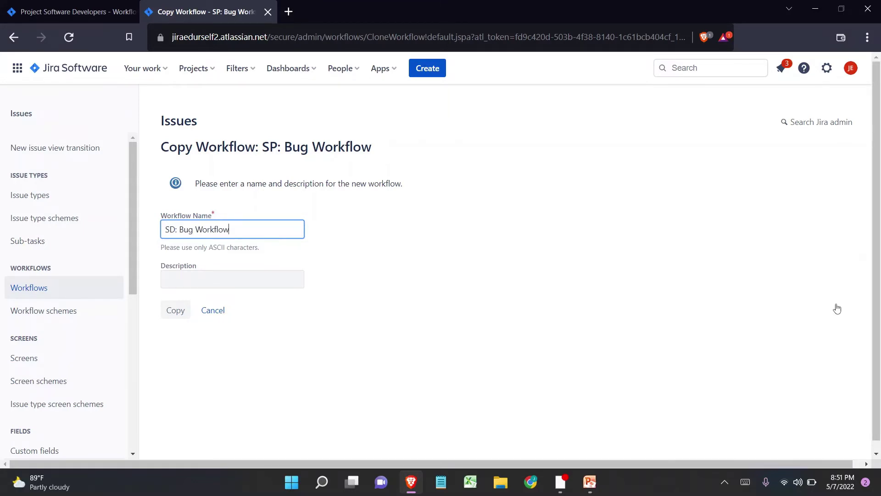
key(ctrl+shift+Right)
click(167, 313)
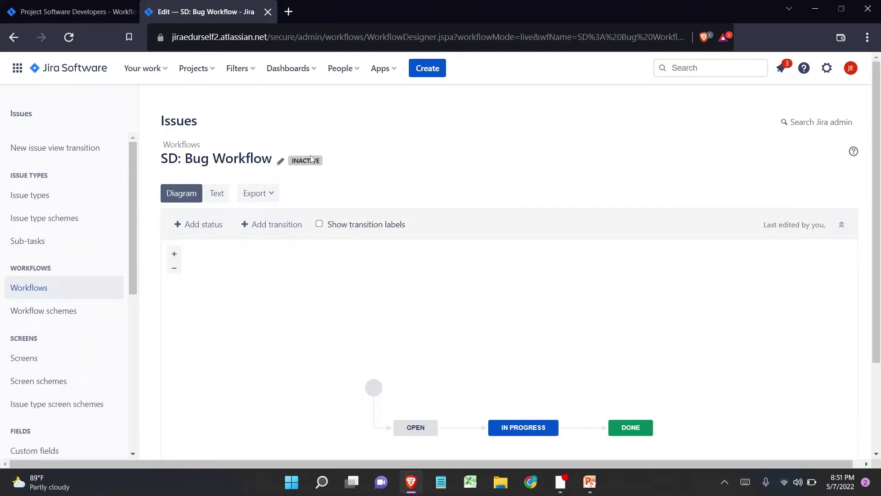
Step: Copy the scheme name SD: WorkflowScheme from the Software Developers project, locate it among the workflow schemes, and open it for editing
click(59, 316)
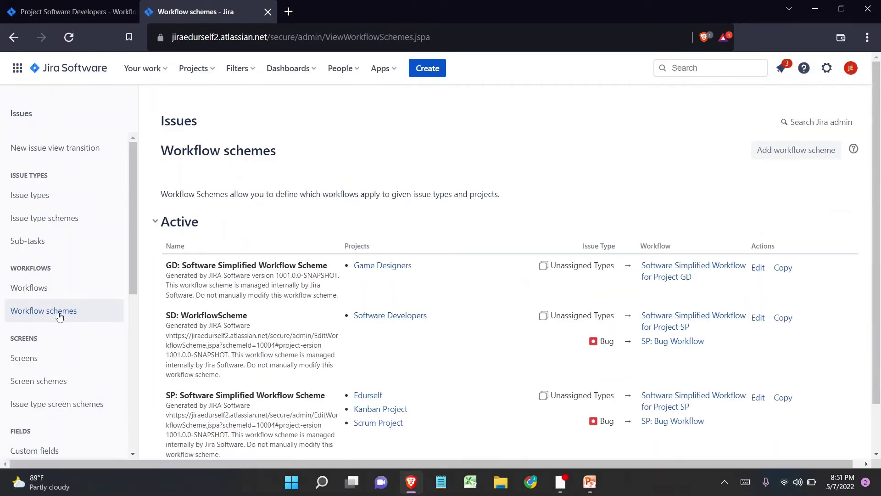
click(63, 9)
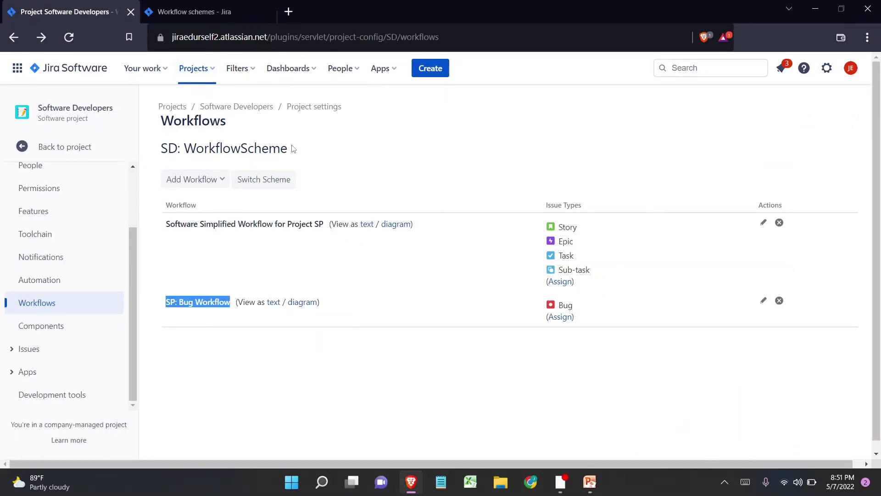
drag(290, 148, 160, 150)
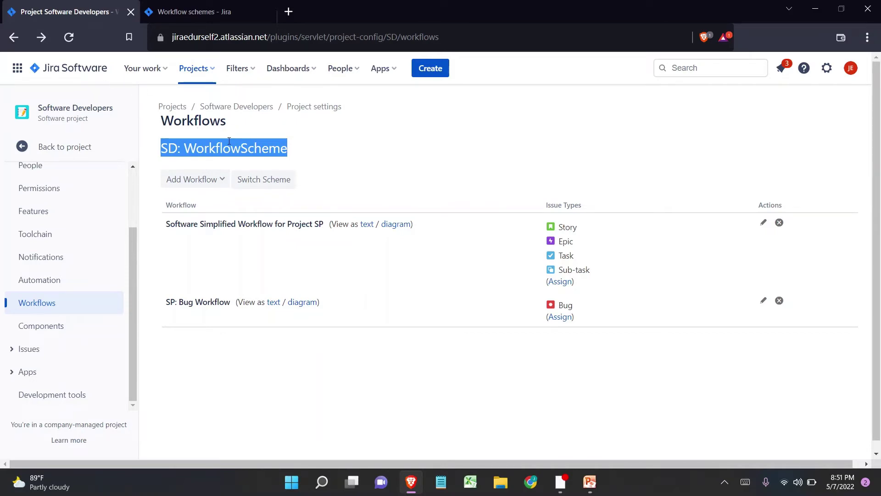
click(205, 14)
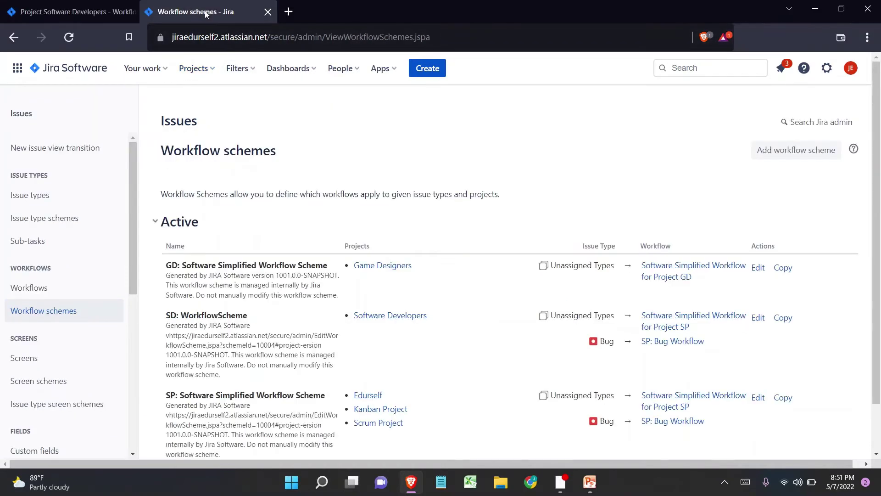
key(ctrl+f)
key(ctrl+v)
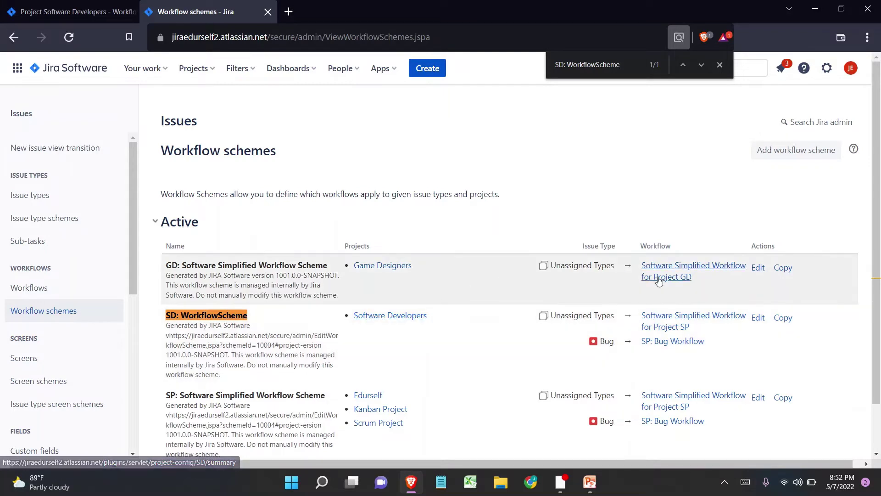
click(764, 320)
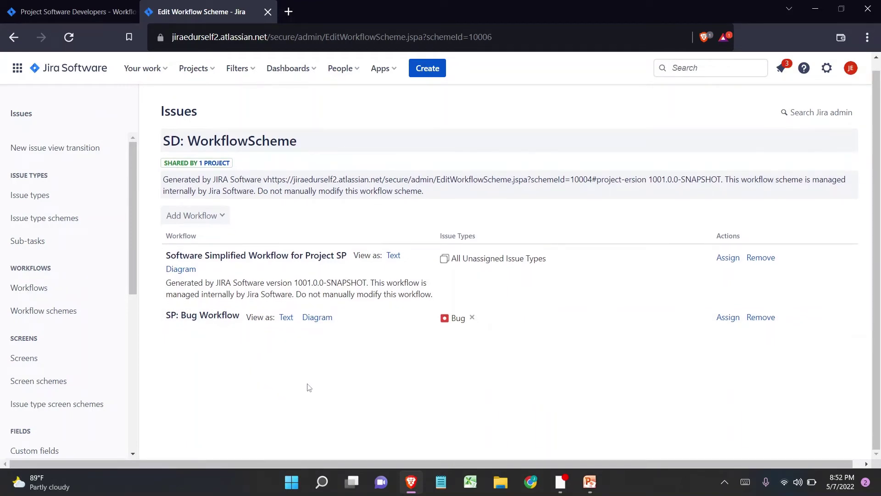
double_click(458, 317)
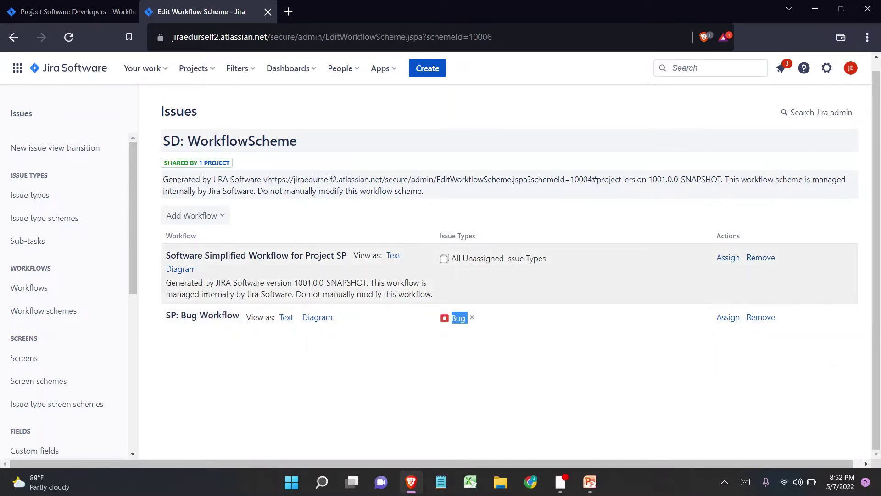
Step: Add the existing SD: Bug Workflow to SD: WorkflowScheme and assign the Bug issue type to it
click(181, 213)
click(186, 239)
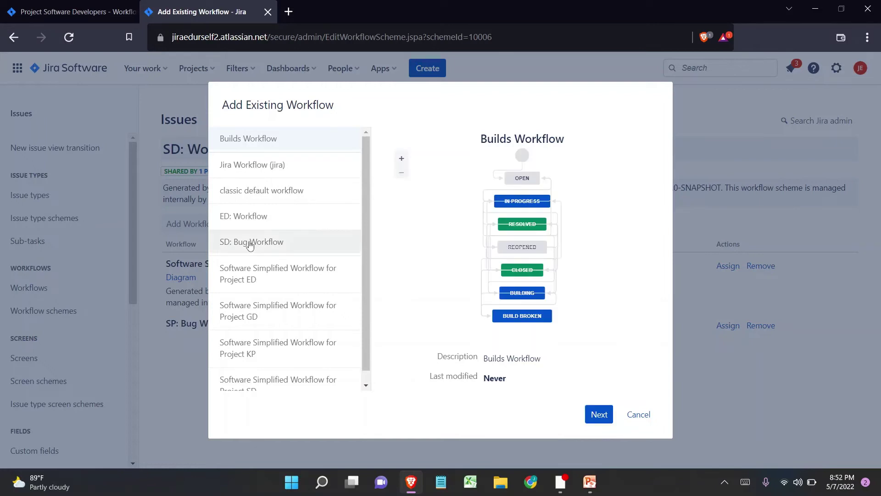
click(251, 244)
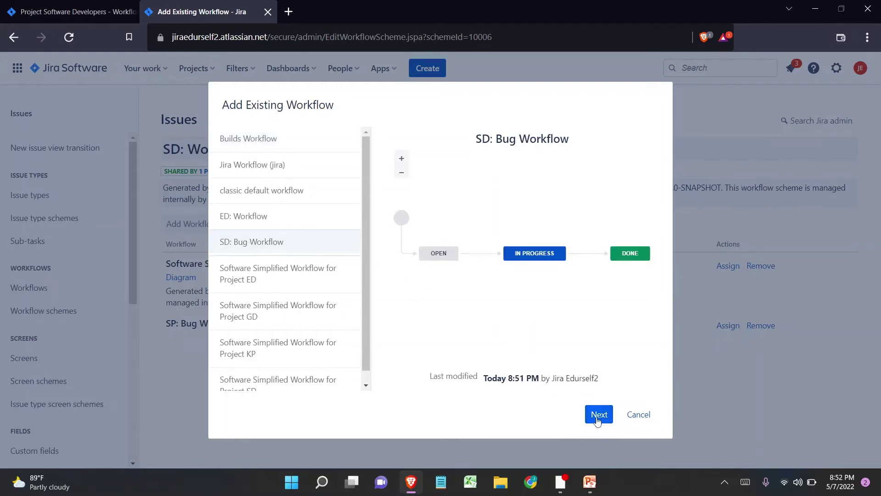
click(598, 415)
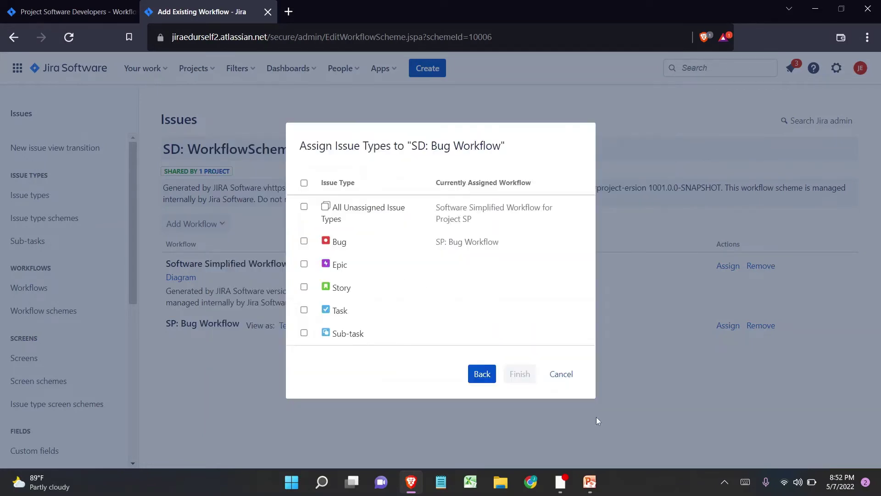
click(304, 241)
click(520, 372)
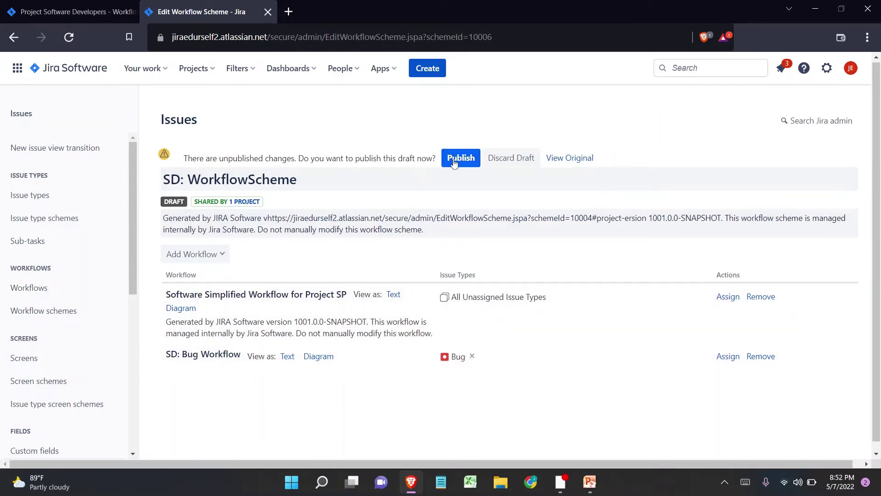
Step: Publish the SD: WorkflowScheme draft and associate its issues with the new workflows
click(457, 164)
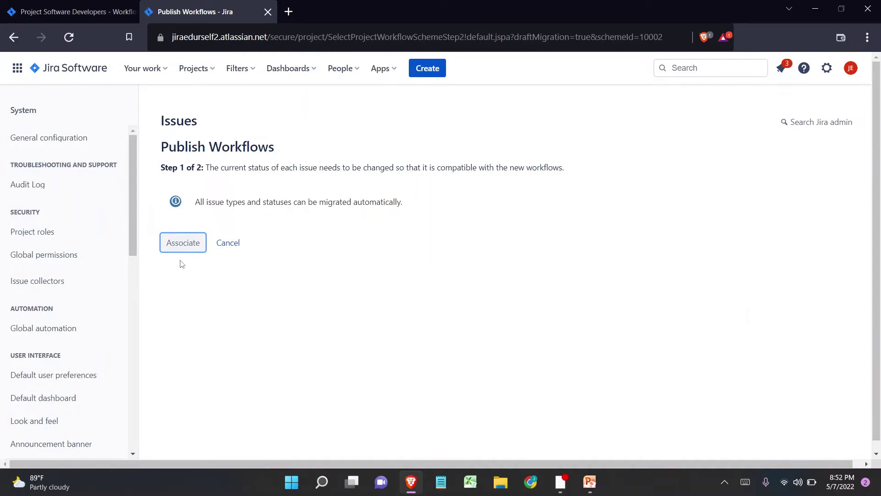
click(183, 243)
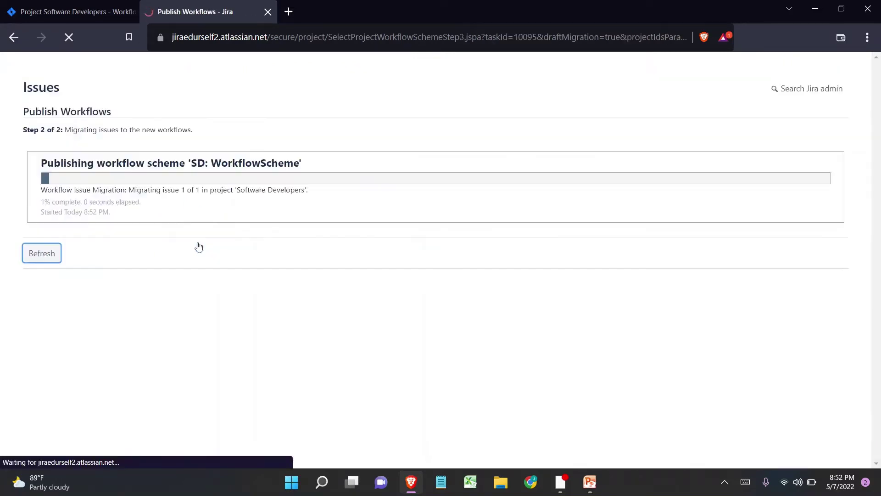
click(180, 288)
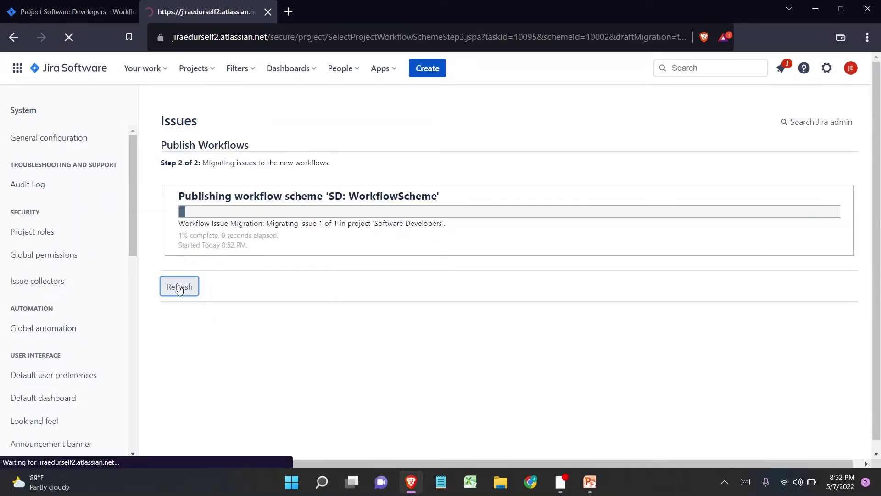
click(177, 295)
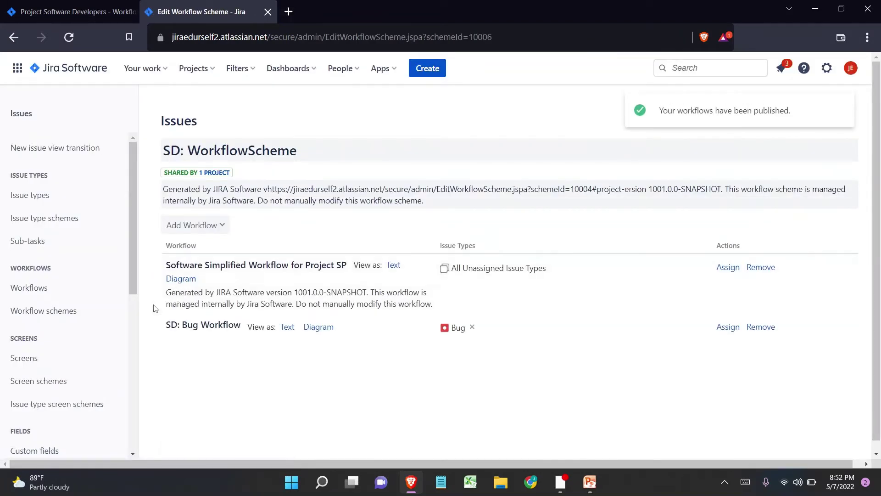
Step: Return to the Software Developers project's workflows, reload the page, and check which workflow the Bug issue type uses
click(28, 15)
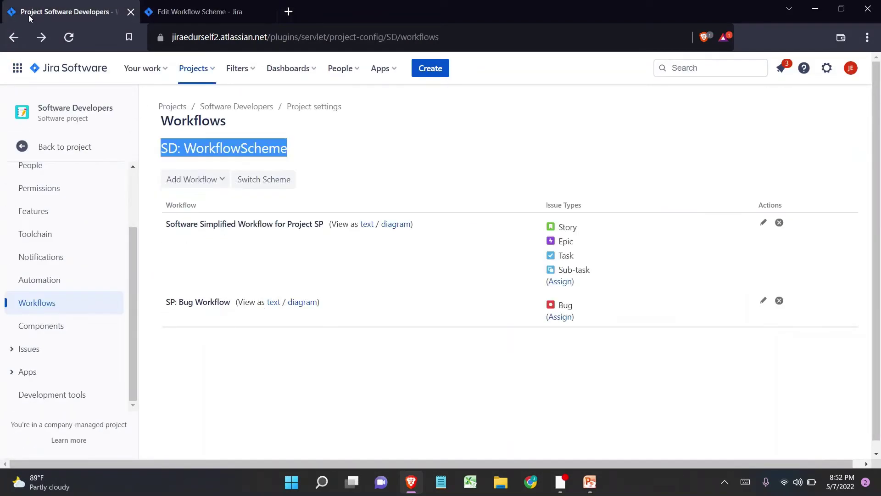
drag(170, 300, 173, 301)
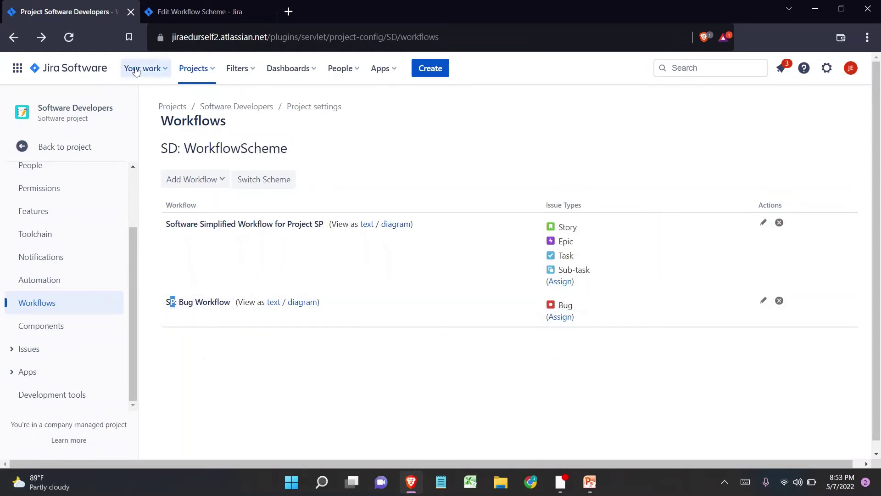
click(71, 37)
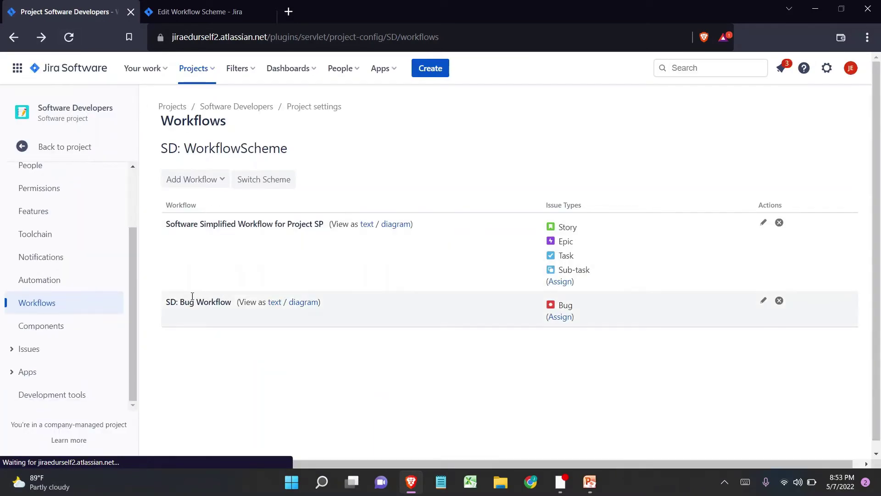
drag(166, 303, 232, 303)
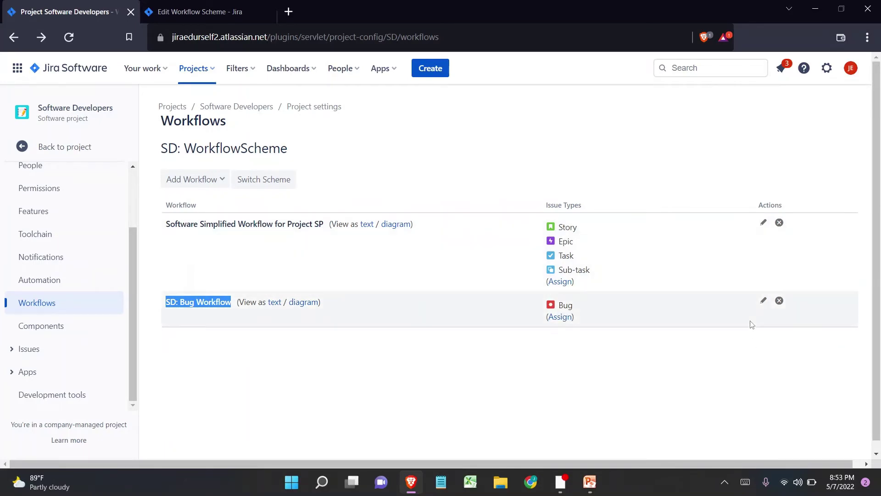
Step: Open SD: Bug Workflow for editing, select the In Progress to Done transition, and check which projects share the workflow
click(762, 301)
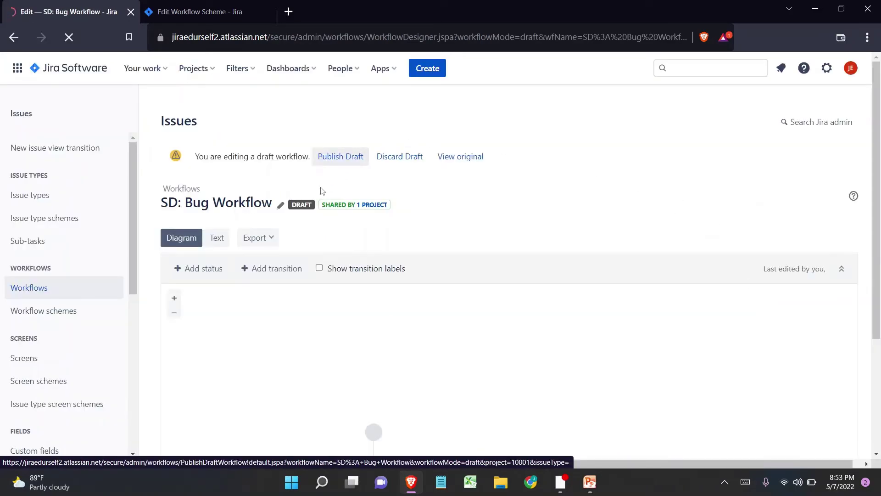
scroll(320, 195, down, 1)
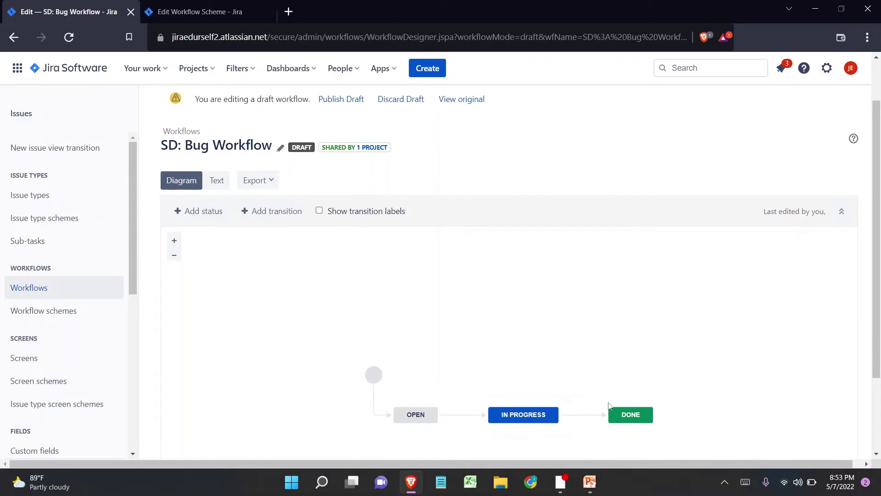
click(591, 419)
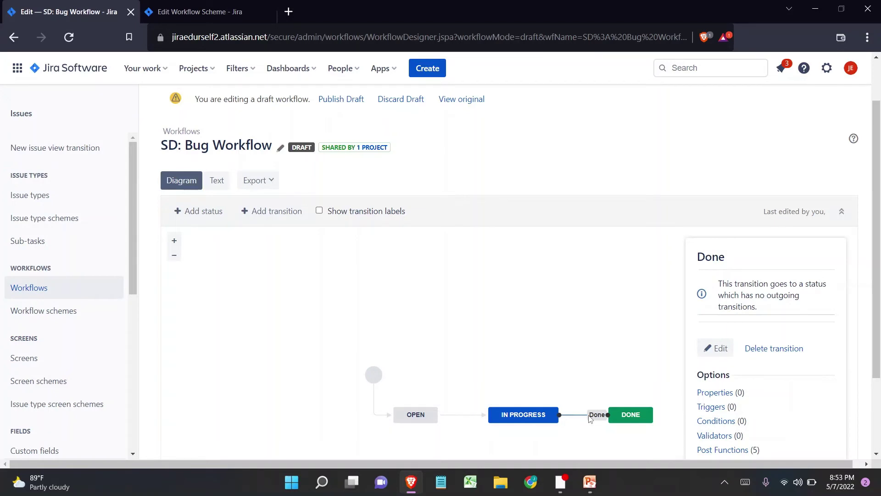
click(384, 147)
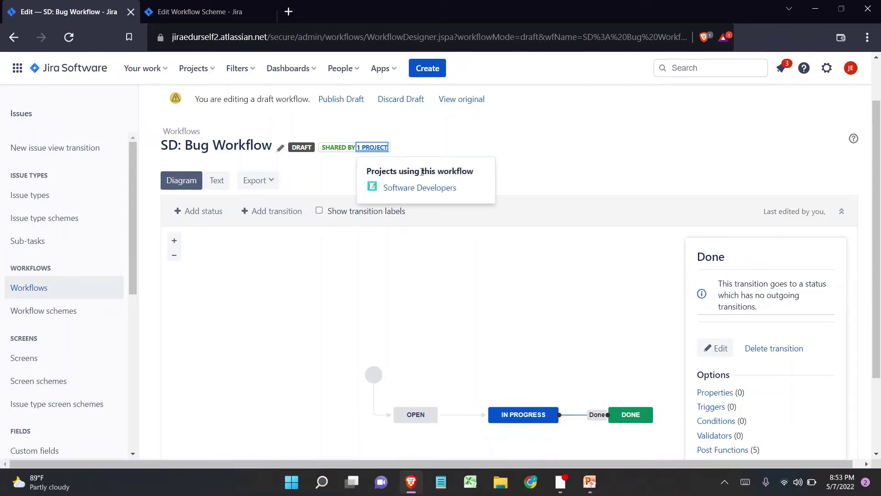
click(626, 285)
scroll(560, 296, down, 2)
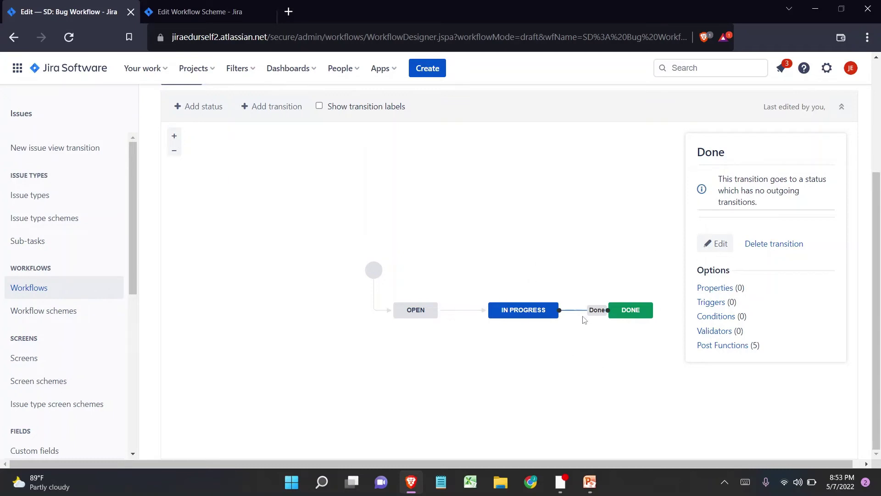
Step: Open the In Progress to Done transition for editing and review which screens can be assigned to it
click(720, 244)
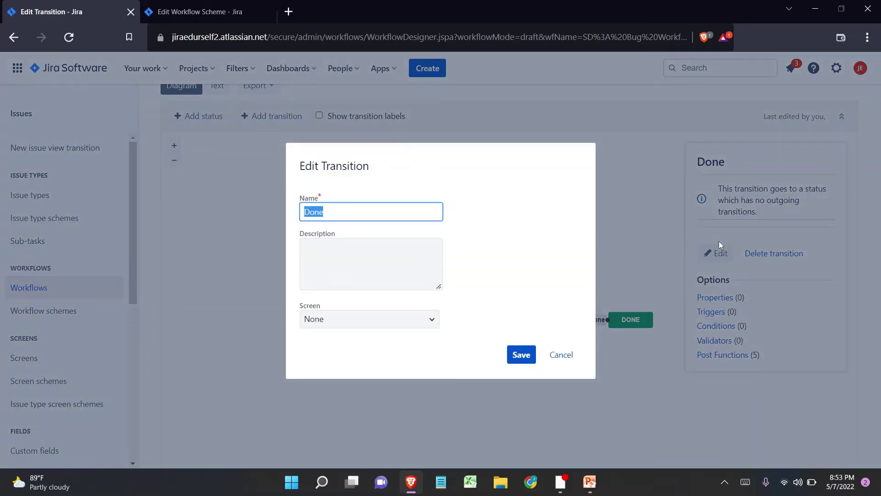
click(380, 207)
key(Tab)
click(463, 251)
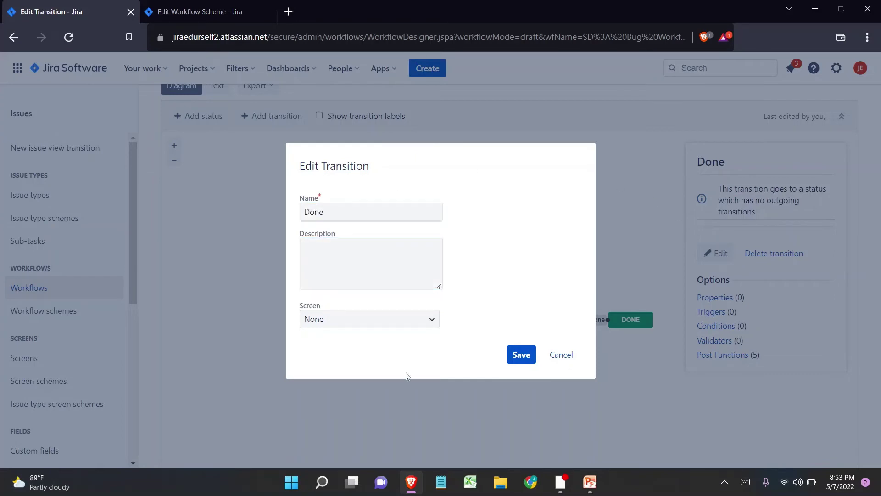
click(347, 320)
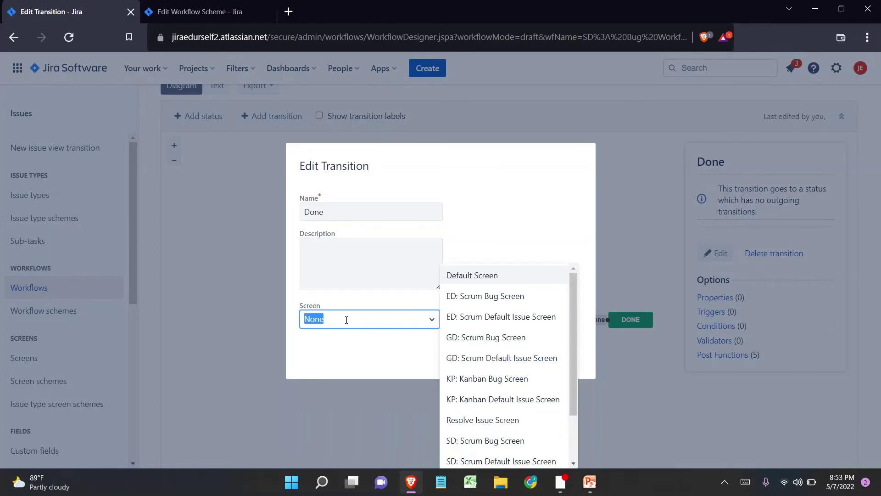
mouse_move(572, 296)
mouse_down()
mouse_move(575, 387)
mouse_move(580, 282)
mouse_up()
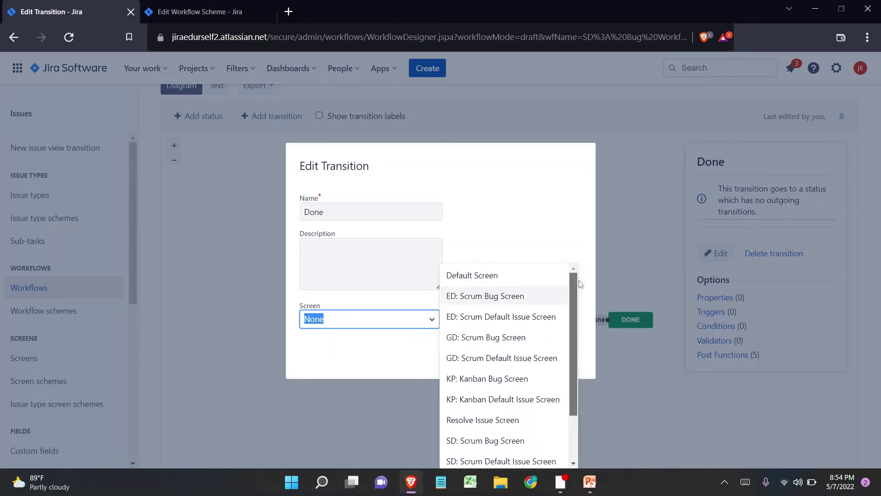
drag(581, 284, 581, 285)
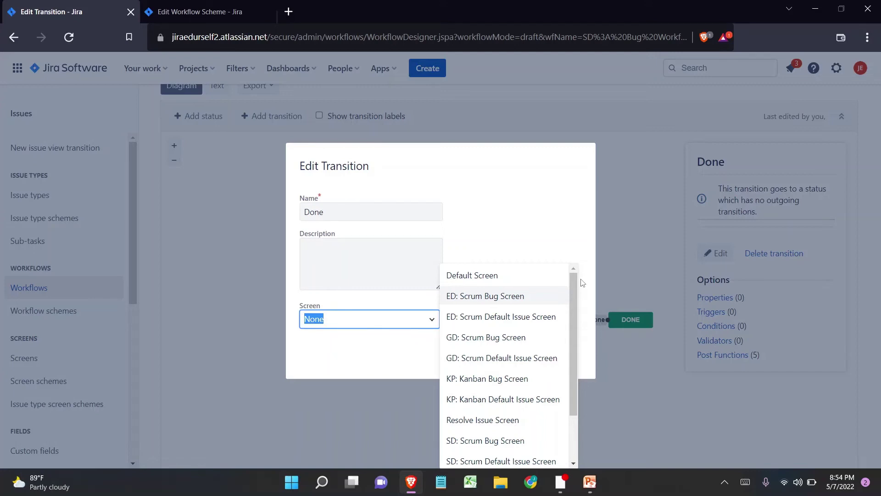
click(582, 311)
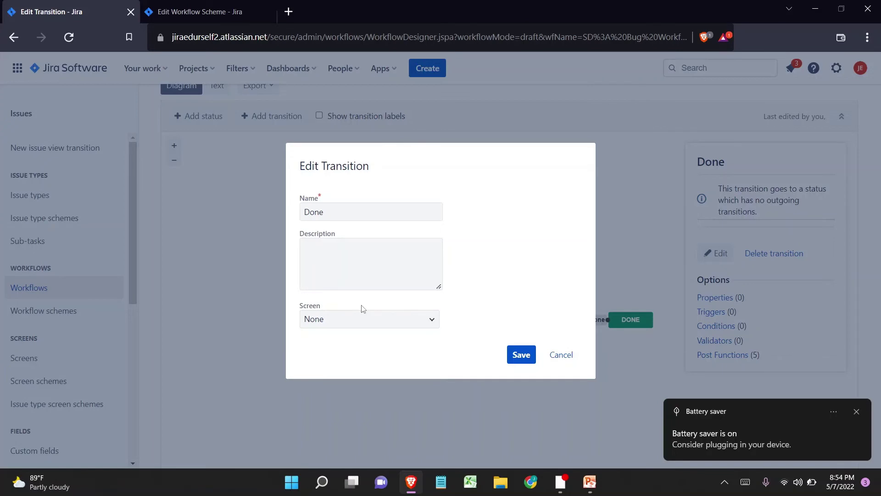
Step: Add a new screen named "SD: Resolution Screen" in the issue settings, copying its name before creating it
click(175, 8)
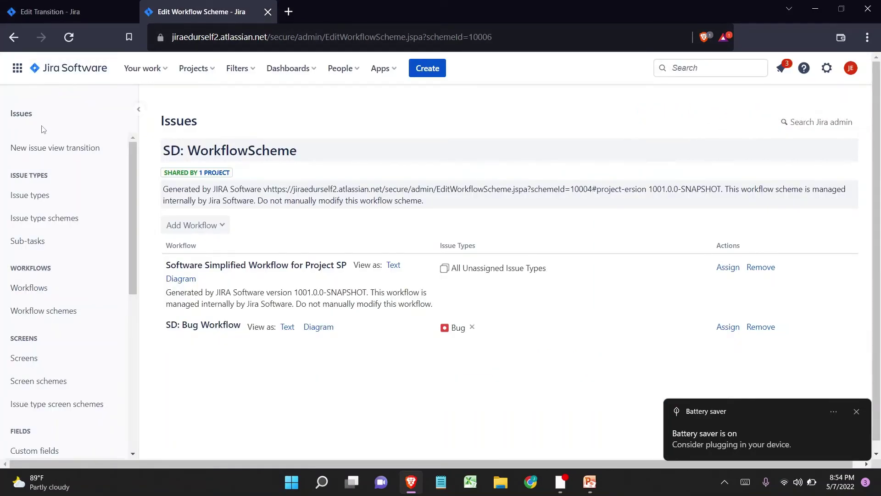
click(45, 357)
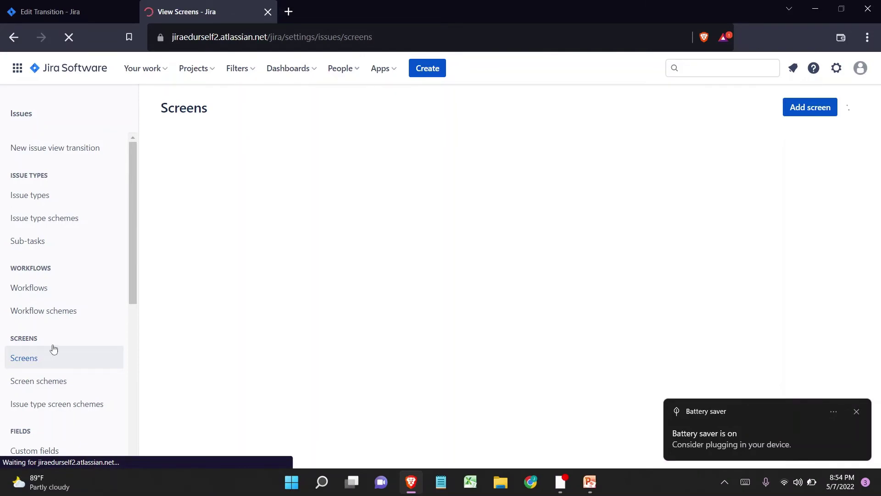
click(808, 108)
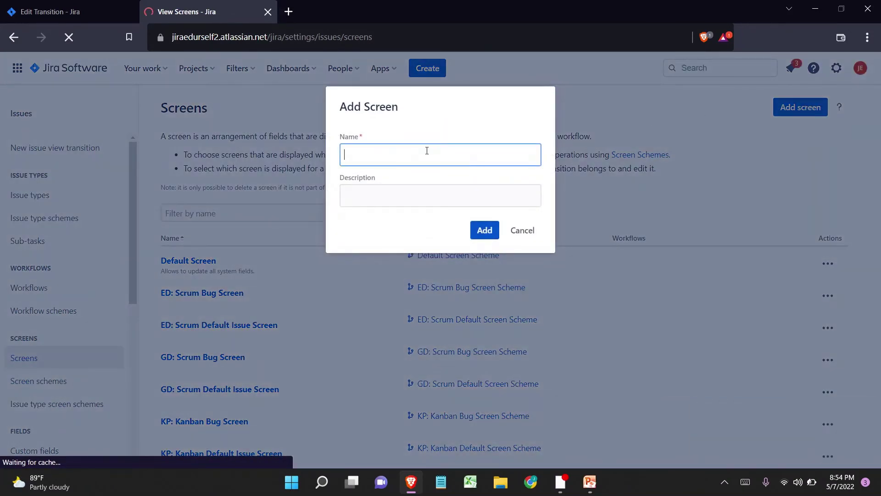
text(SD:)
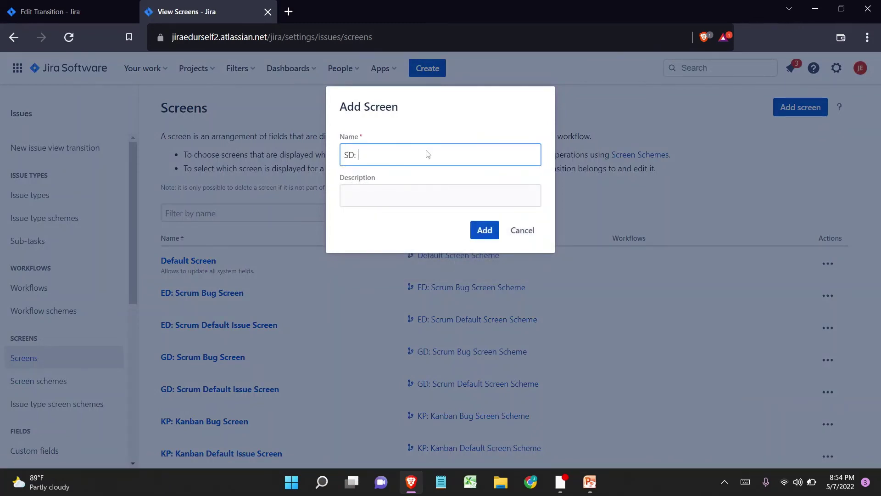
text( Resolutio)
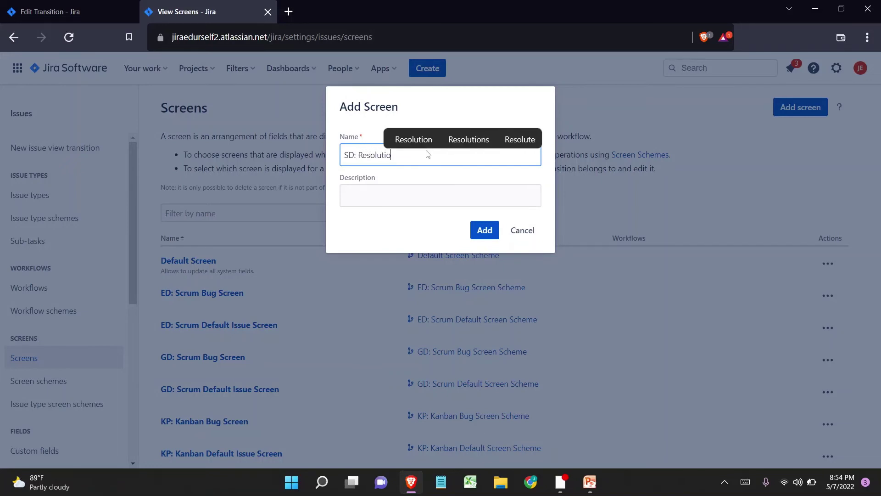
text(n Screen)
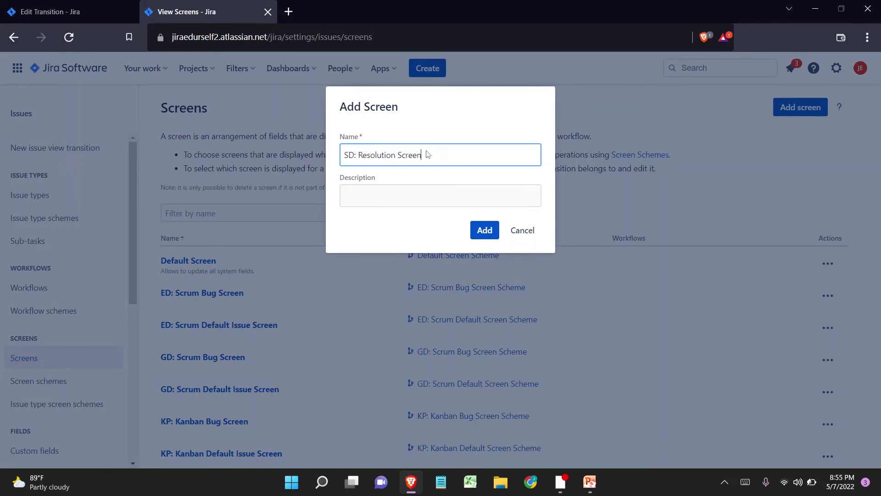
key(ctrl+a)
key(ctrl+c)
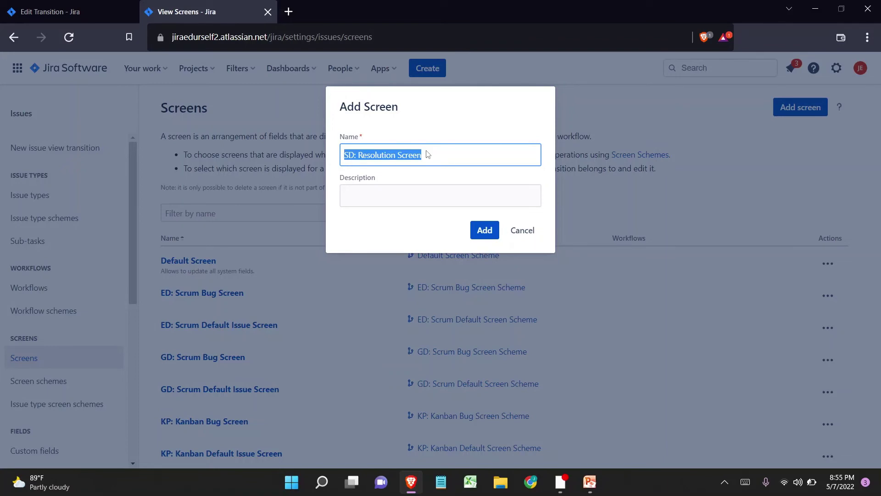
click(490, 232)
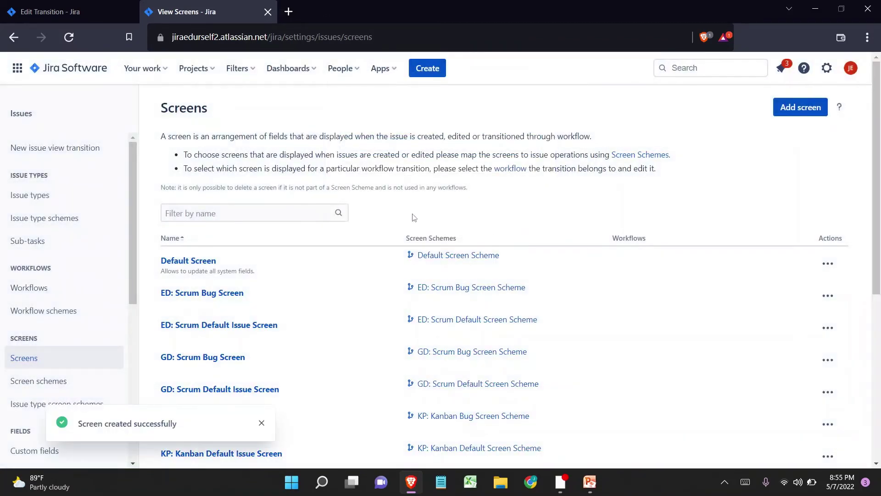
drag(87, 423, 171, 423)
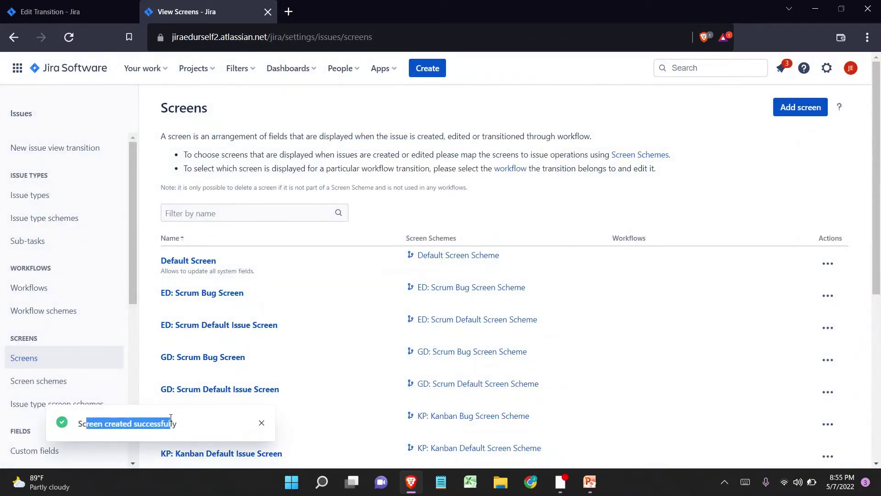
Step: Find SD: Resolution Screen in the screens list, open its configuration, and add the Resolution field
click(218, 211)
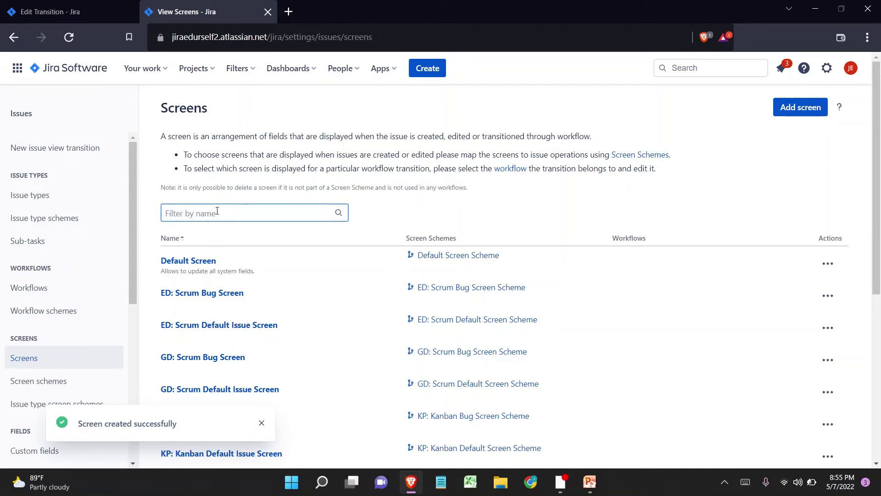
key(ctrl+v)
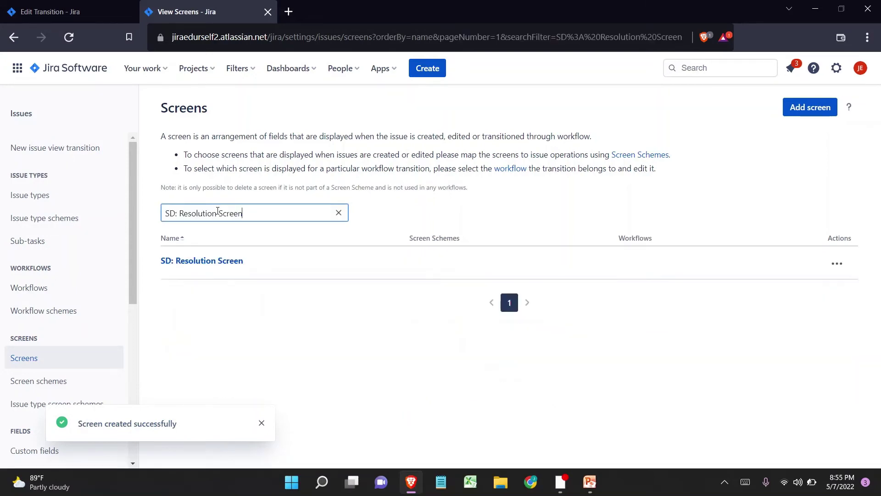
click(206, 261)
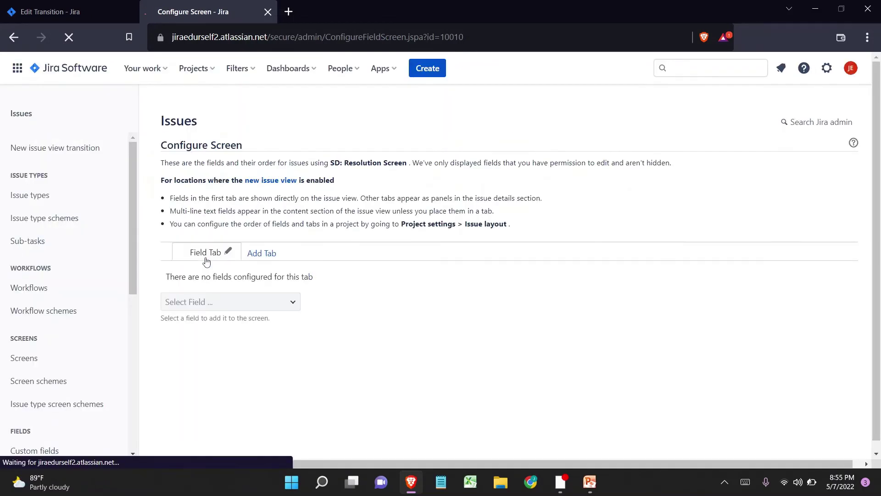
text(res)
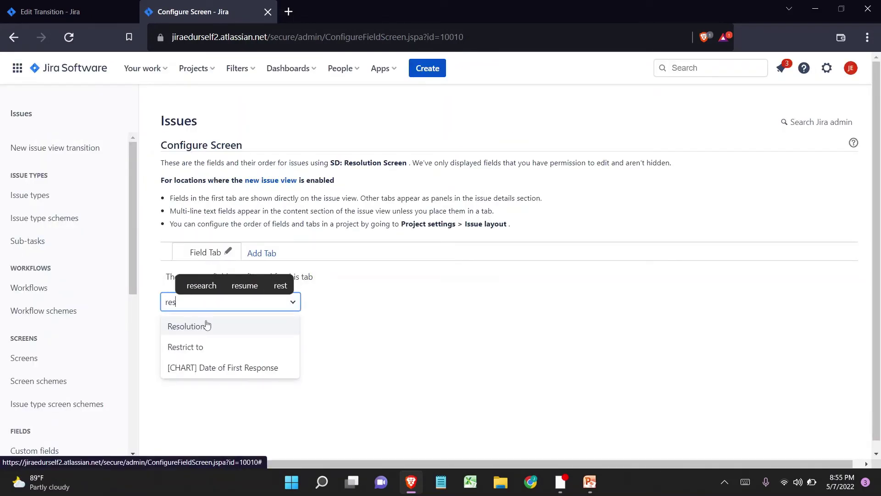
click(207, 325)
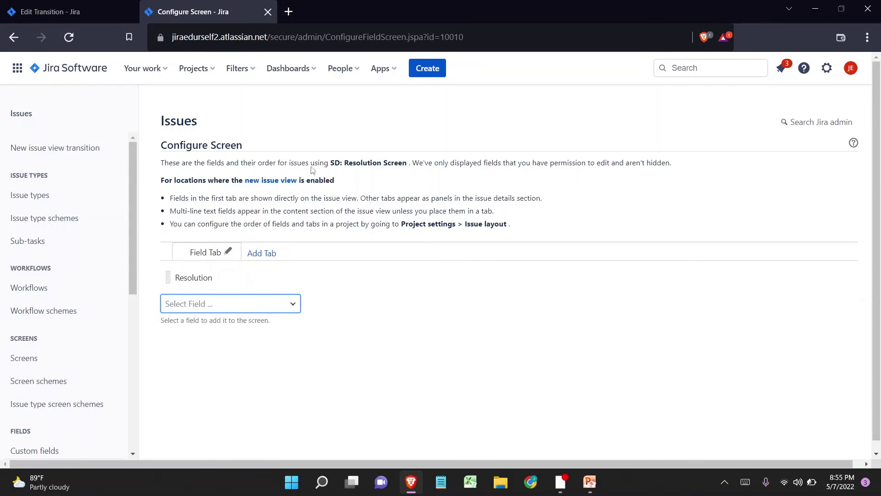
drag(331, 164, 410, 165)
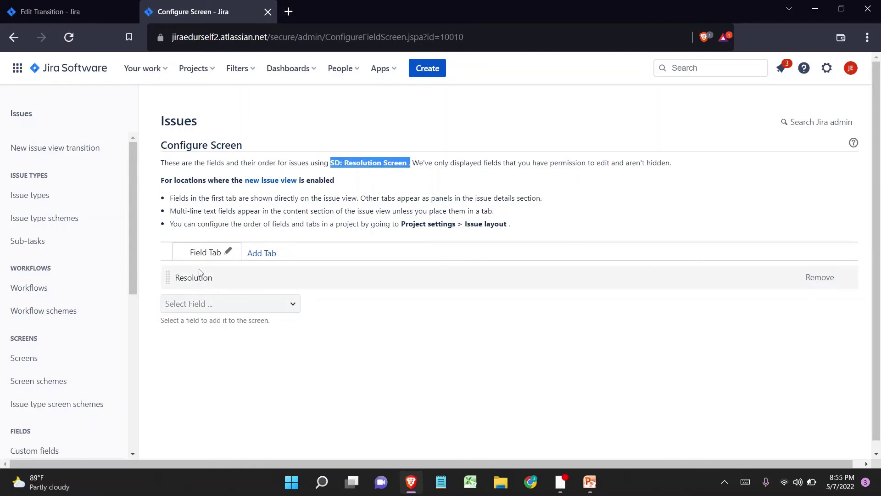
drag(214, 278, 175, 281)
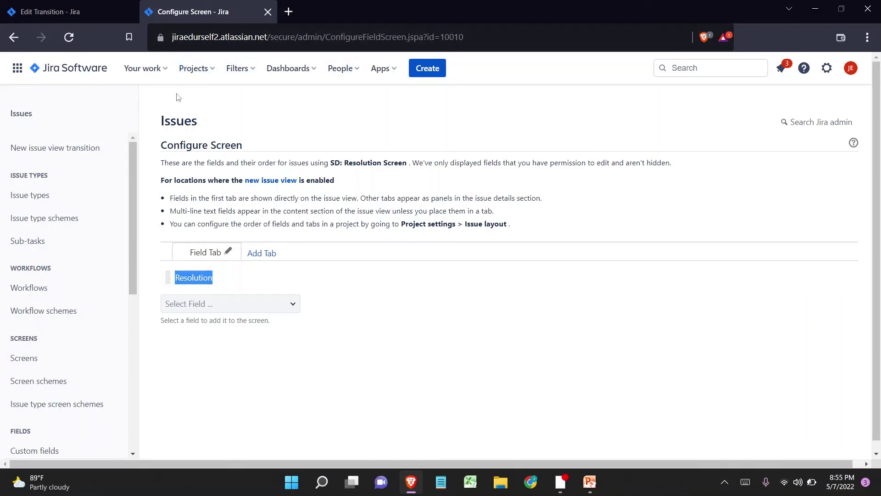
Step: Return to SD: Bug Workflow, reload the editor, and assign SD: Resolution Screen to the In Progress to Done transition
click(85, 20)
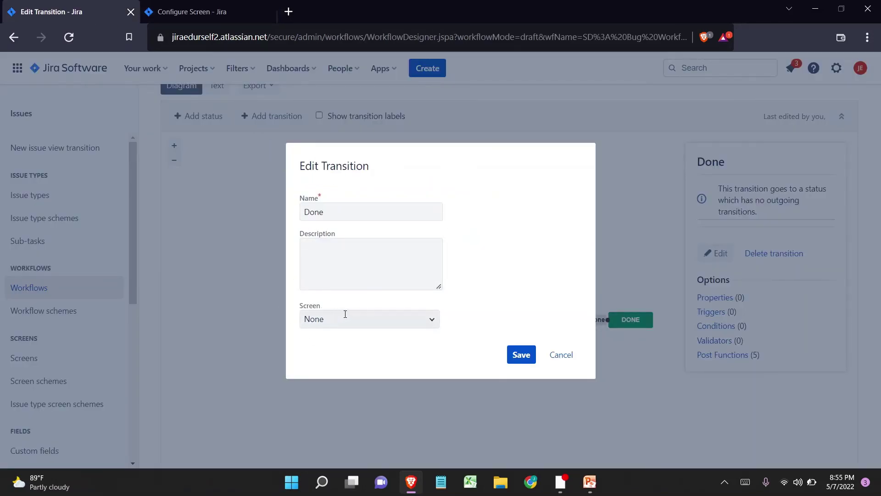
click(564, 356)
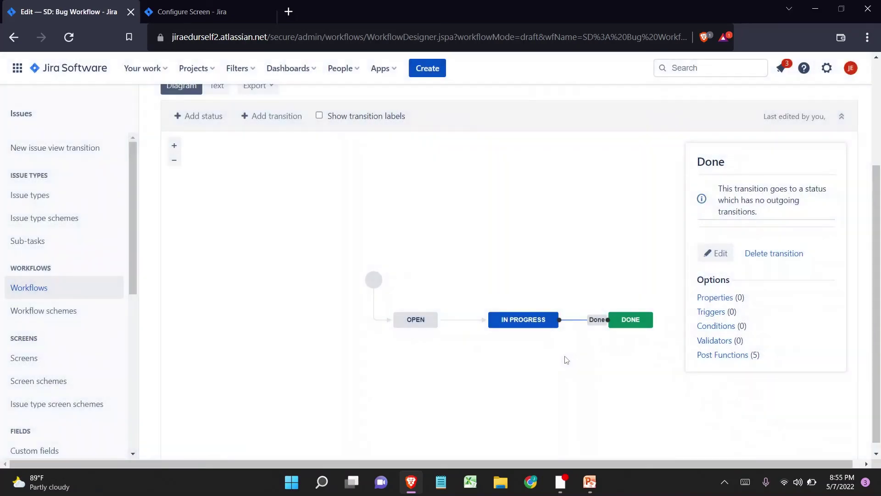
click(77, 37)
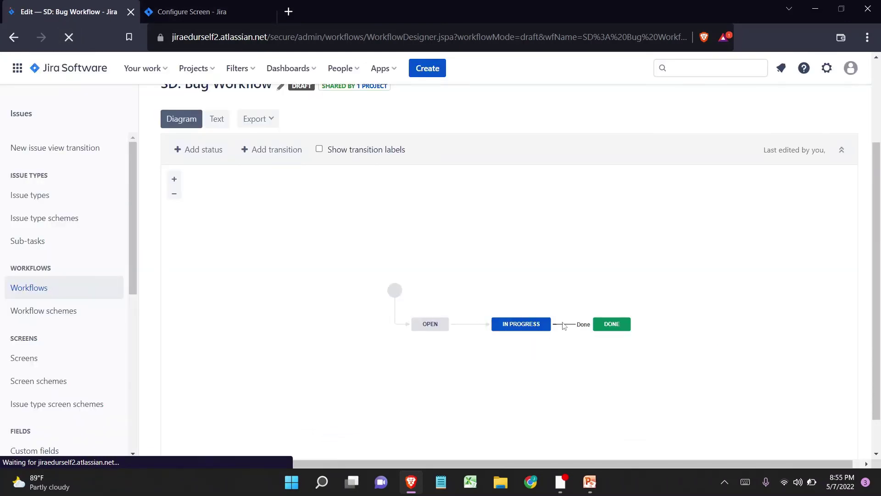
click(580, 326)
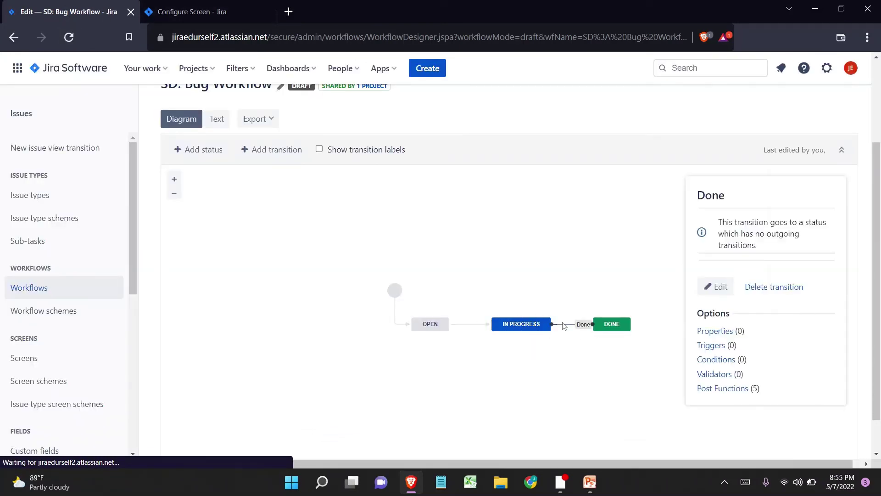
click(715, 292)
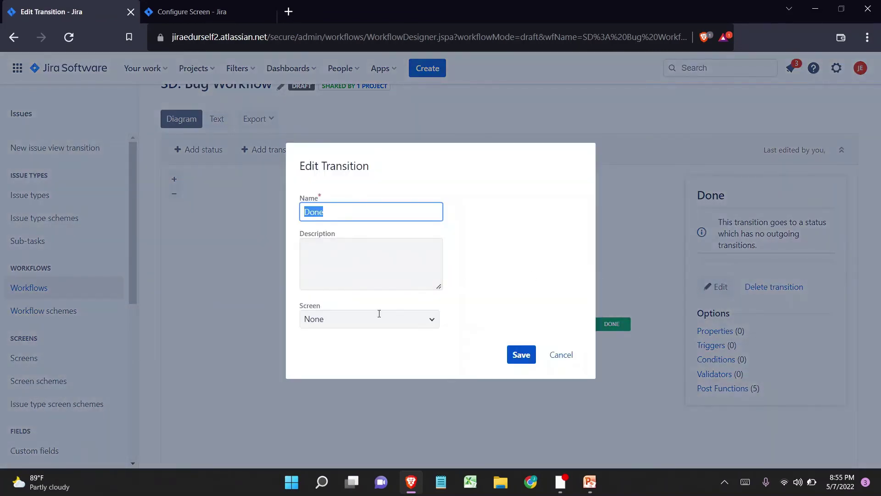
click(367, 320)
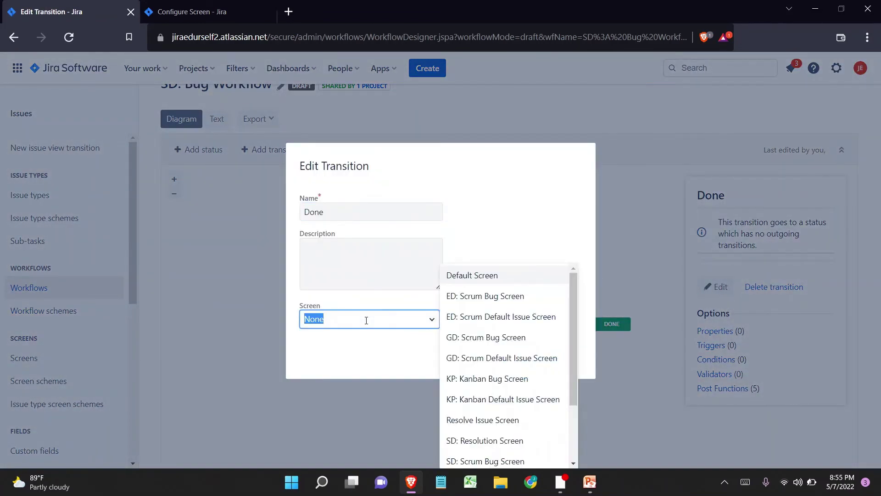
text(res)
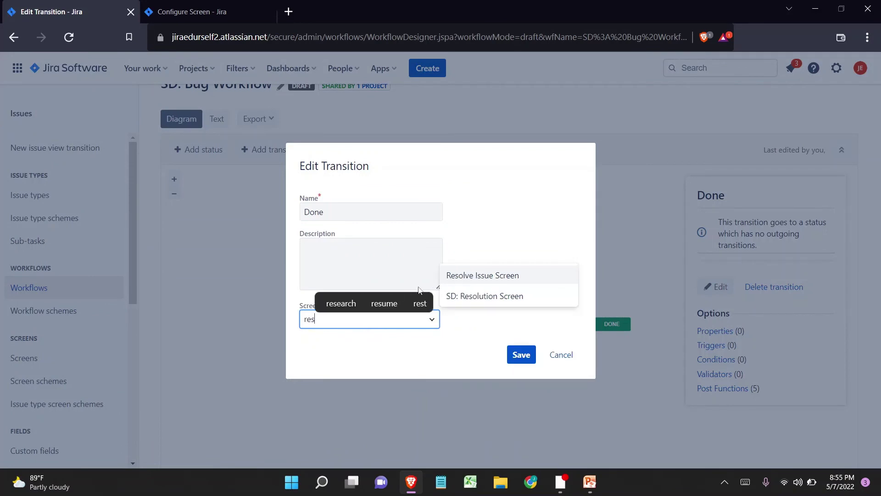
click(456, 299)
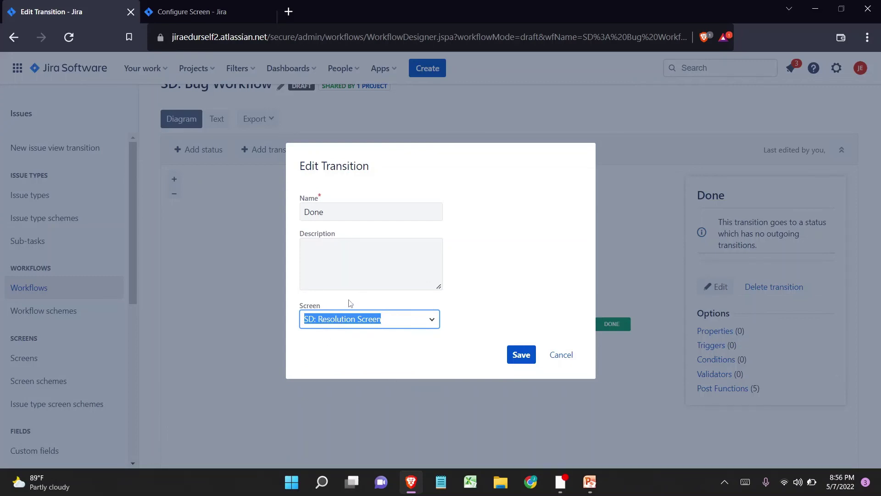
click(510, 354)
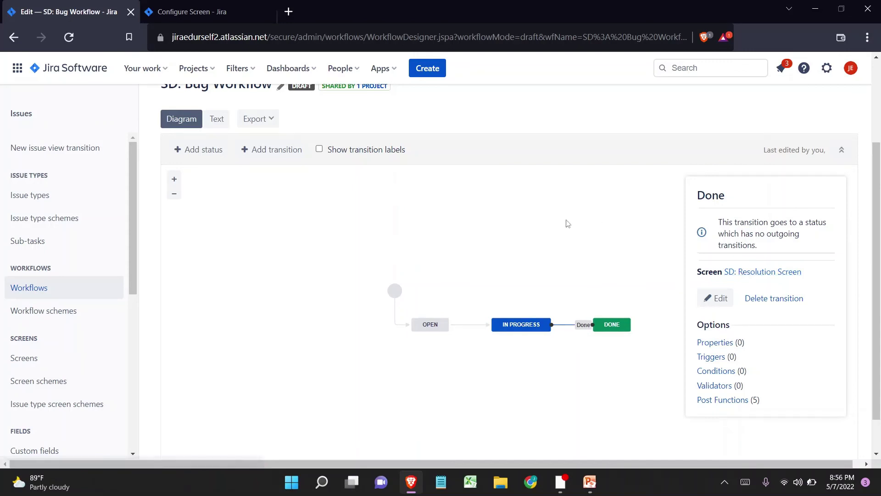
Step: Publish the SD: Bug Workflow draft without saving a backup copy
scroll(566, 222, up, 3)
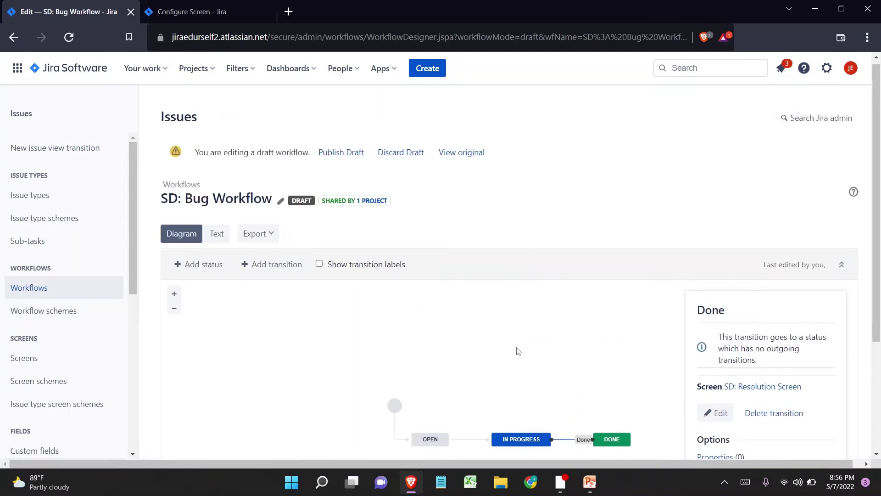
click(331, 156)
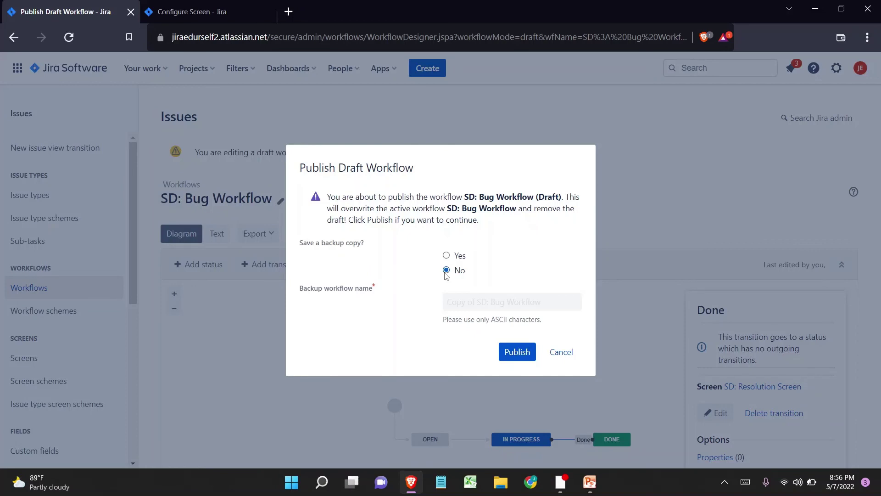
click(516, 351)
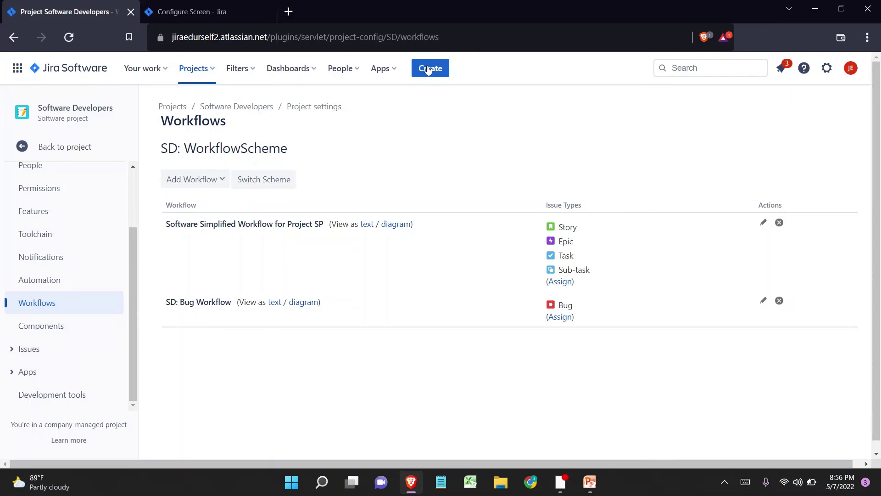
Step: Create a Bug in the Software Developers project with the summary "To Check Resolution Screen"
click(427, 70)
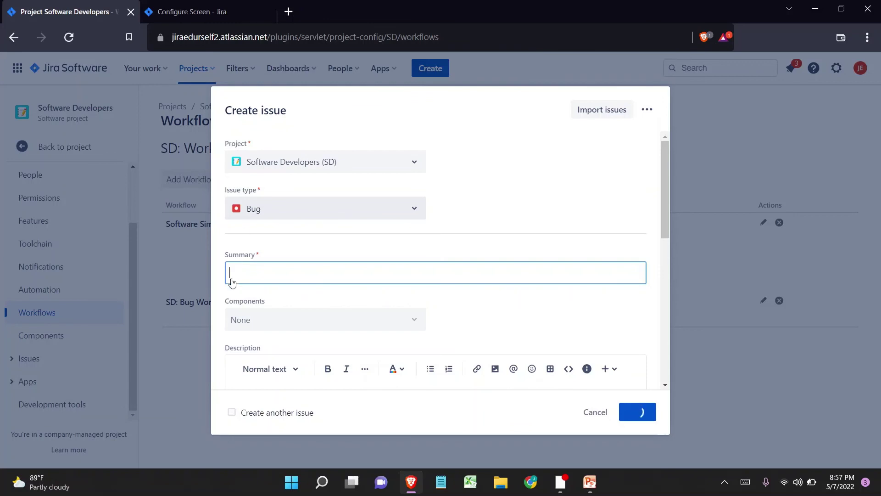
text(Check)
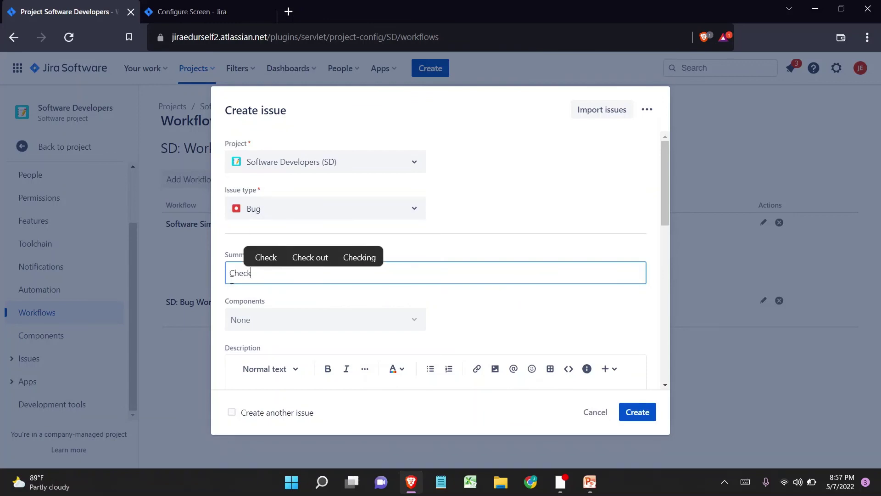
text(To)
key(End)
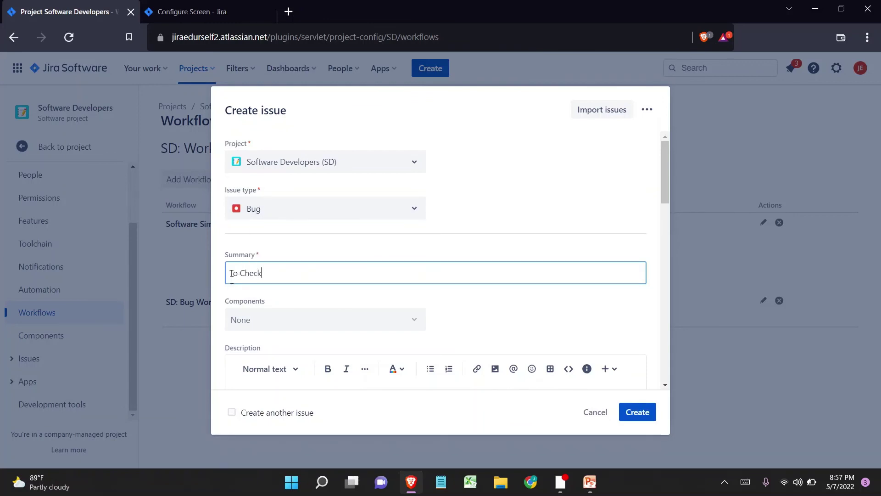
text(Resolution S)
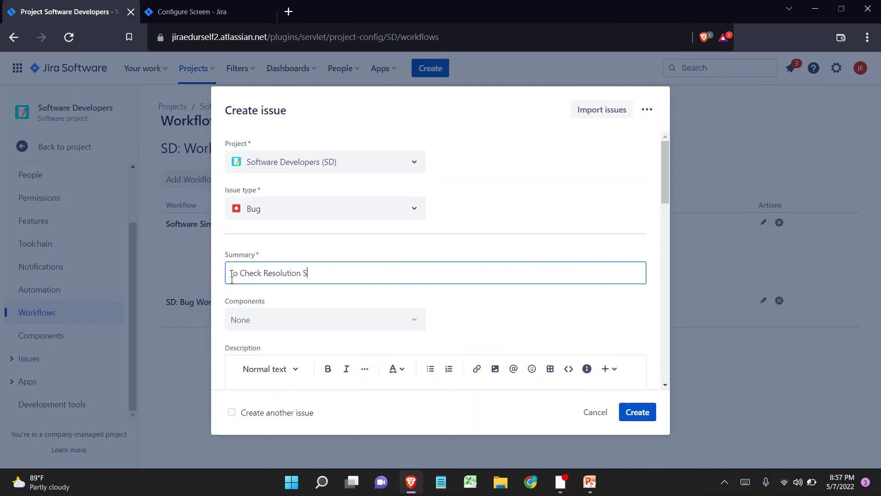
text(creen)
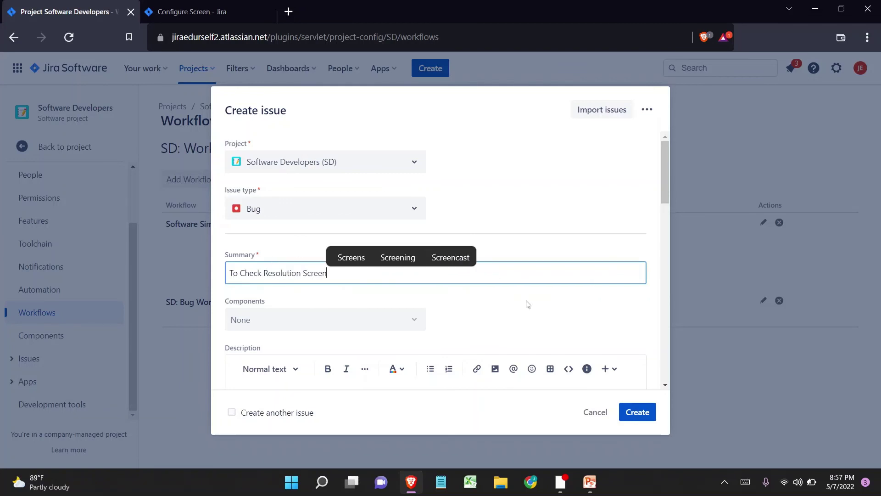
click(625, 410)
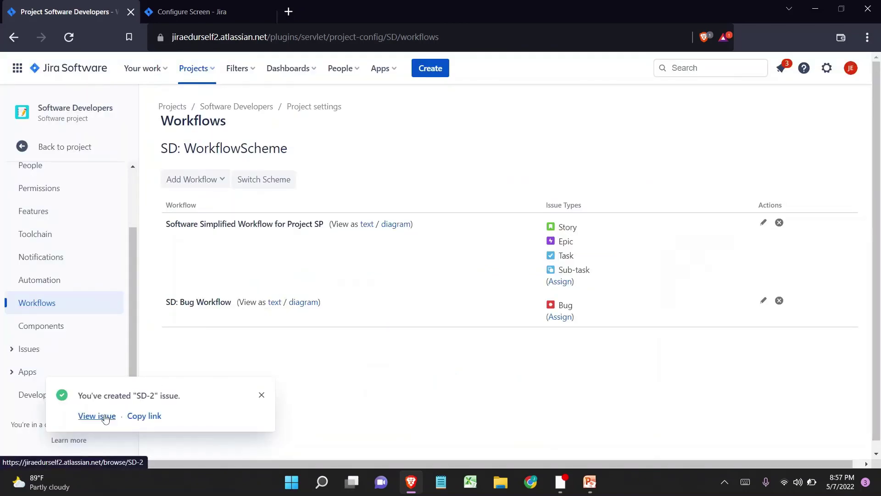
Step: Open the newly created Bug and move its status to In Progress
click(99, 416)
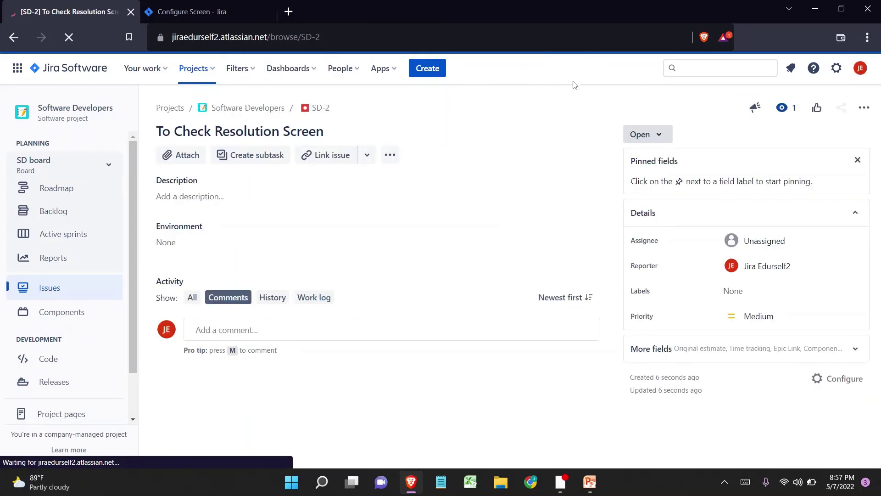
click(629, 132)
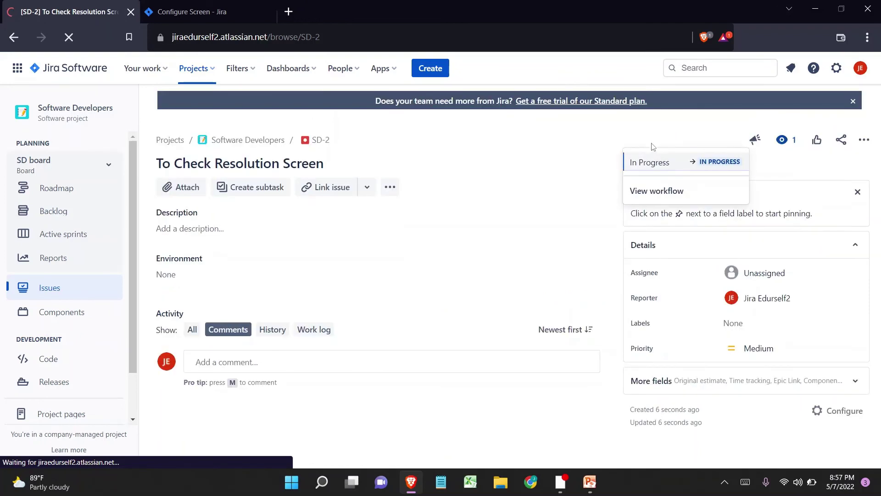
click(656, 163)
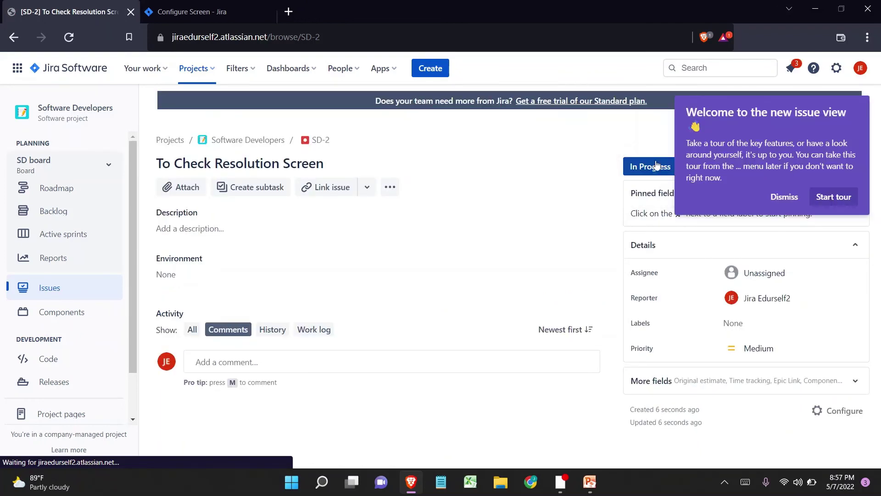
Step: Transition the Bug to Done, with the resolution Done and the comment "dASD" on the transition screen
click(526, 168)
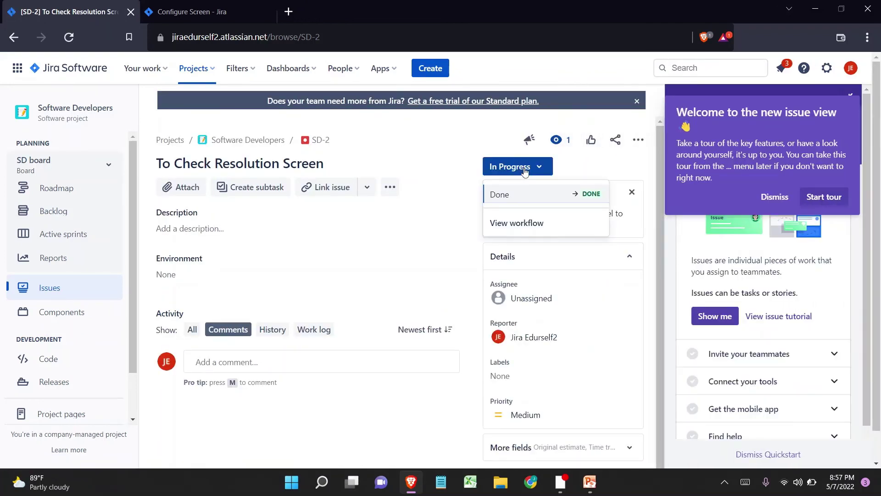
click(546, 199)
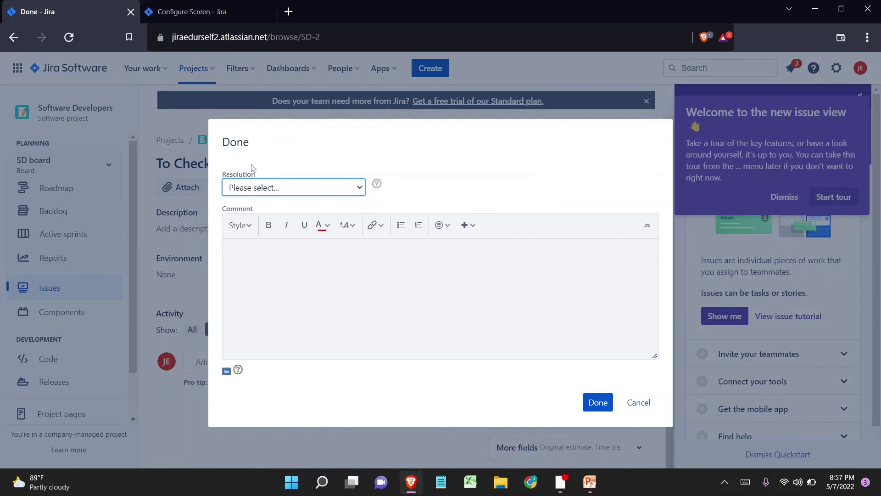
click(282, 187)
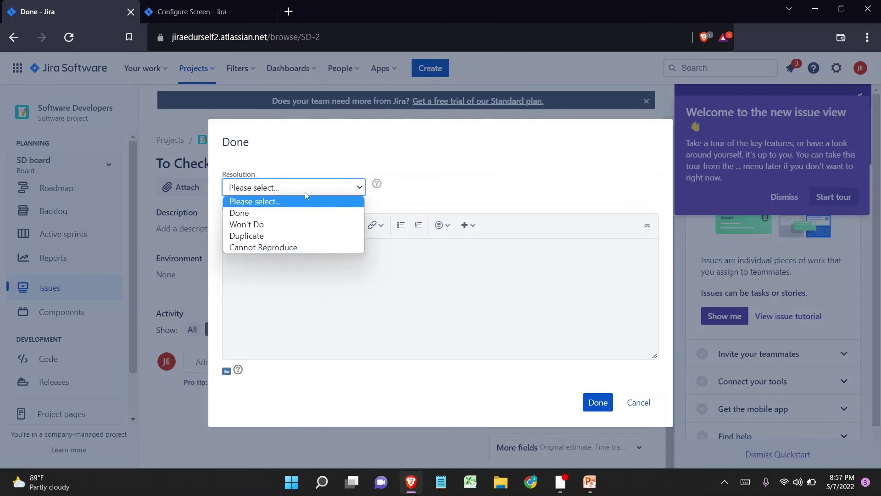
click(310, 212)
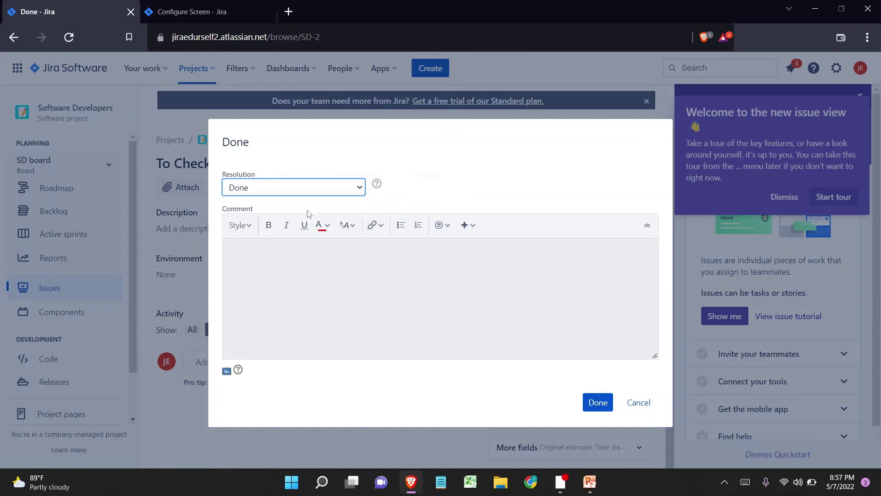
click(303, 265)
text(dASD)
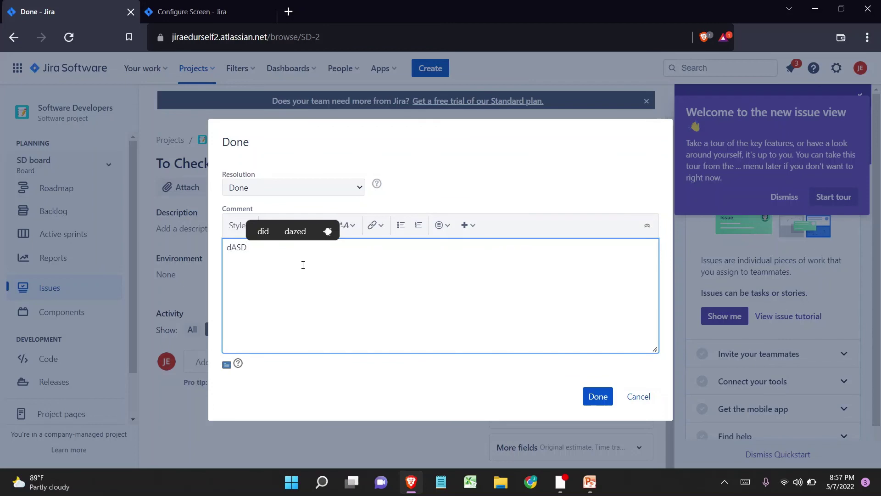
click(592, 394)
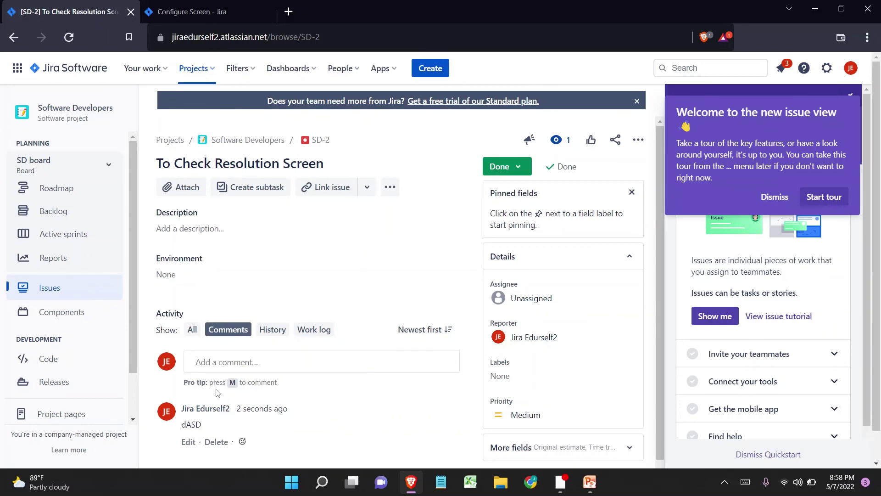
key(alt+Tab)
click(519, 186)
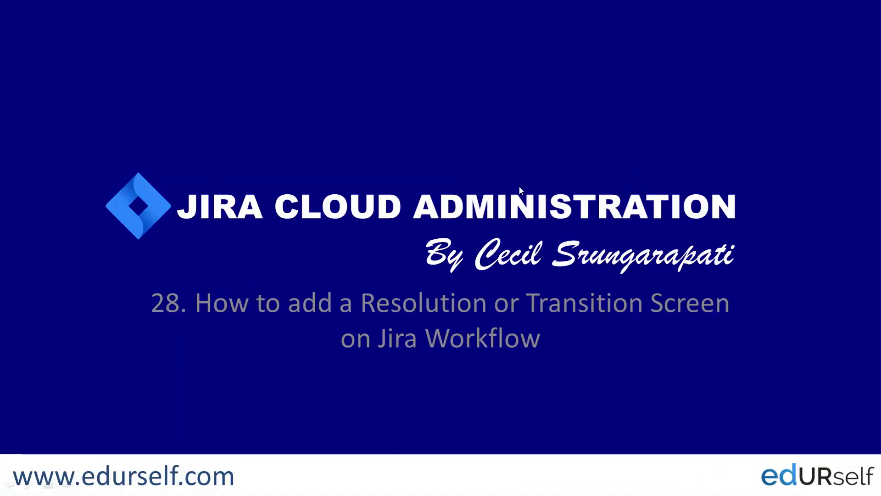